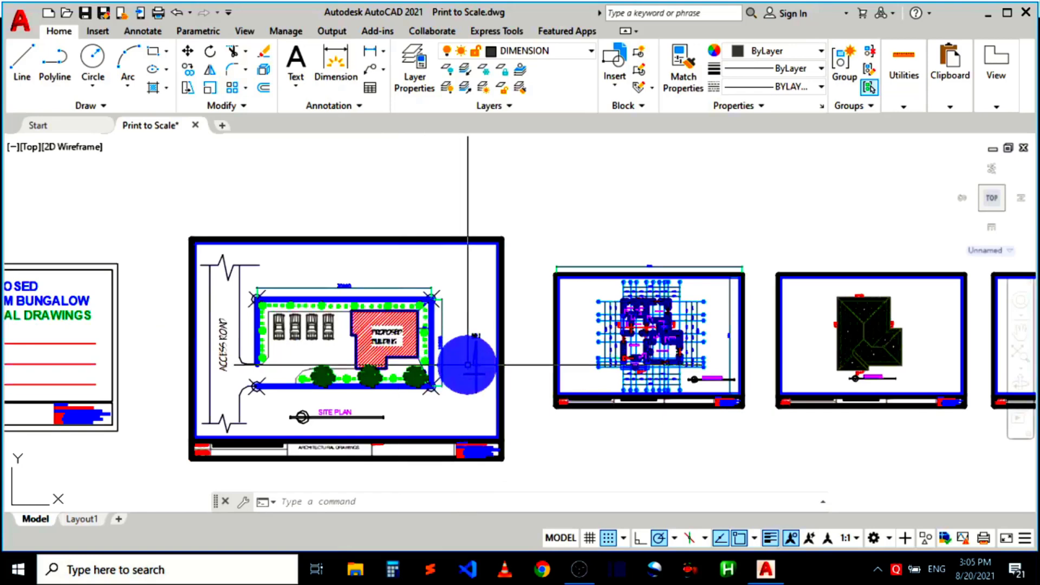
- Look over the row of drawing sheets in model space, from the cover page and site plan to the sections and details
middle_click_drag(615, 365, 394, 373)
scroll(373, 366, "up", 4)
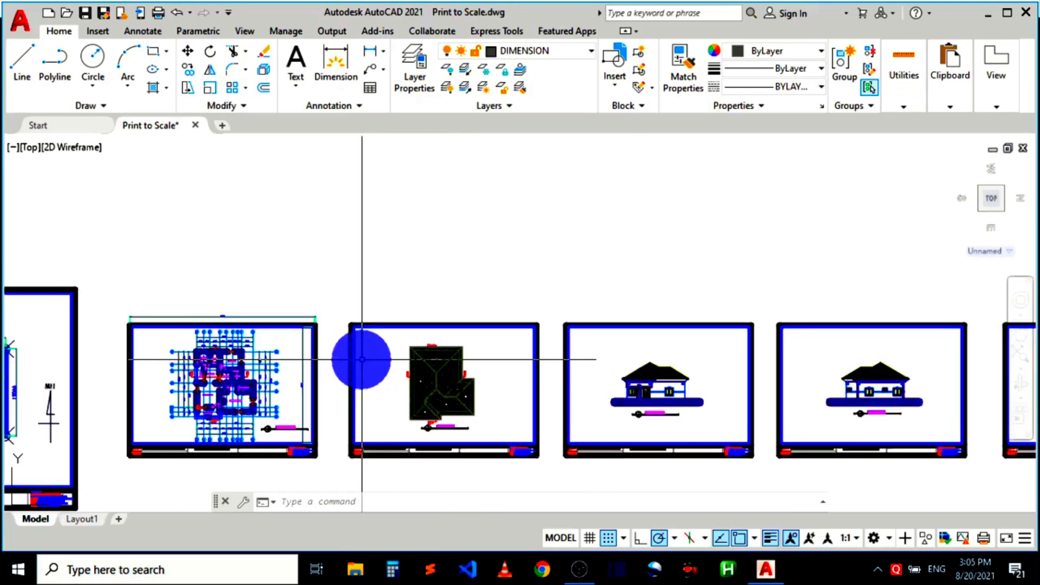
mouse_move(603, 383)
middle_mouse_down()
mouse_move(501, 406)
mouse_move(262, 376)
middle_mouse_up()
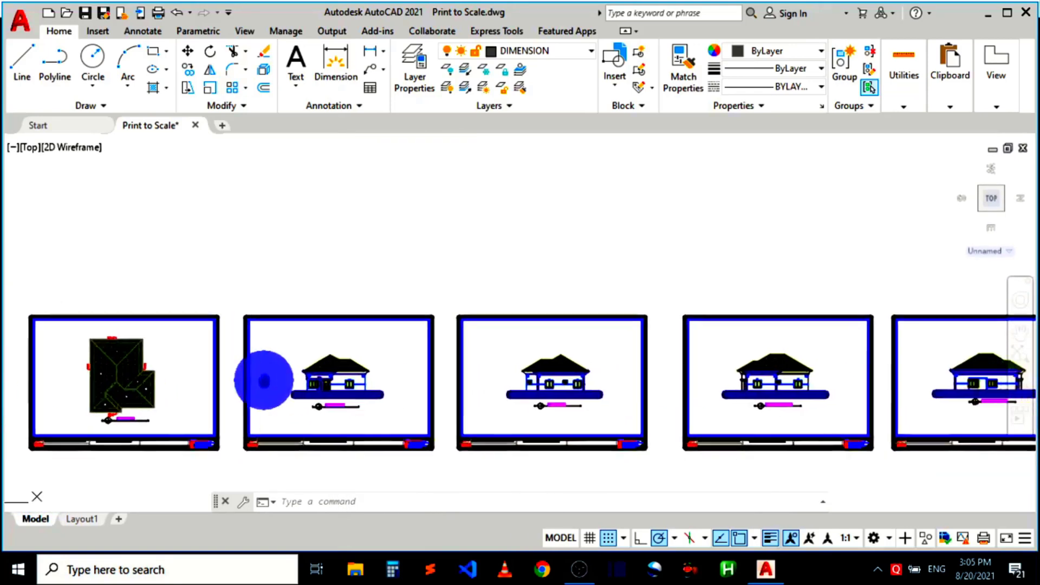
middle_click_drag(718, 384, 390, 374)
middle_click_drag(558, 381, 231, 360)
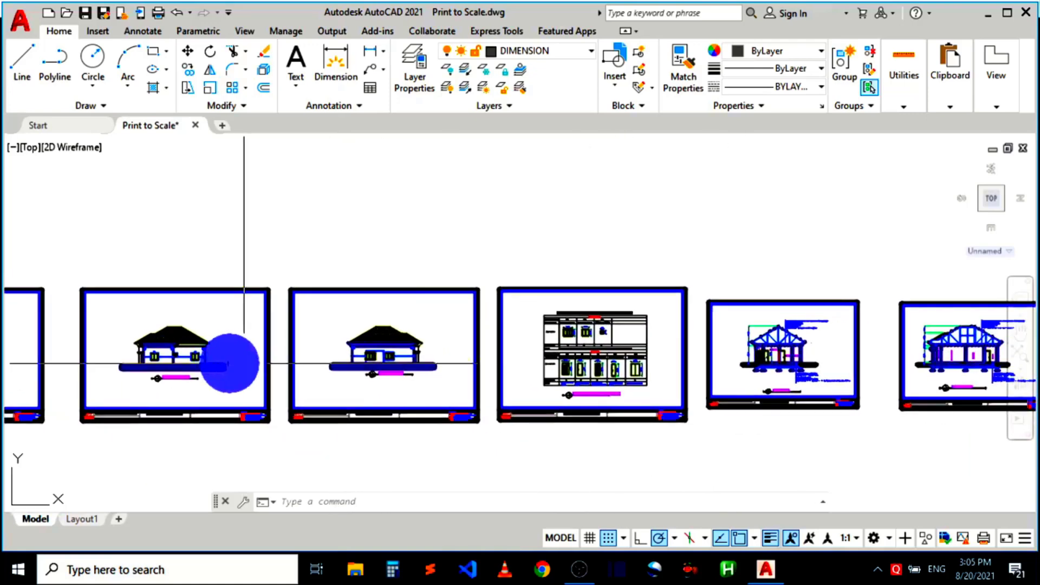
scroll(576, 360, "down", 2)
scroll(578, 342, "up", 4)
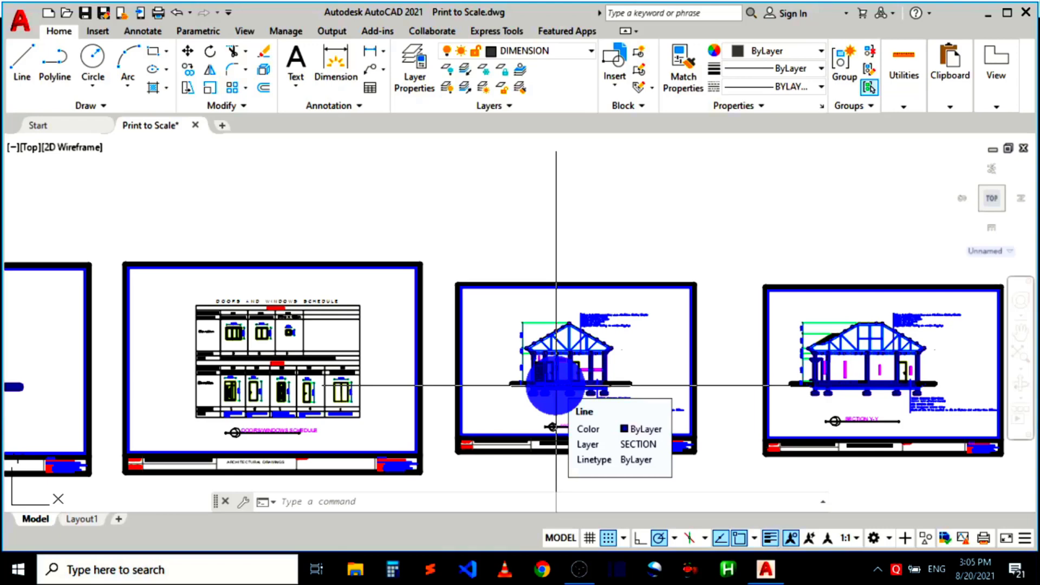
scroll(556, 385, "down", 4)
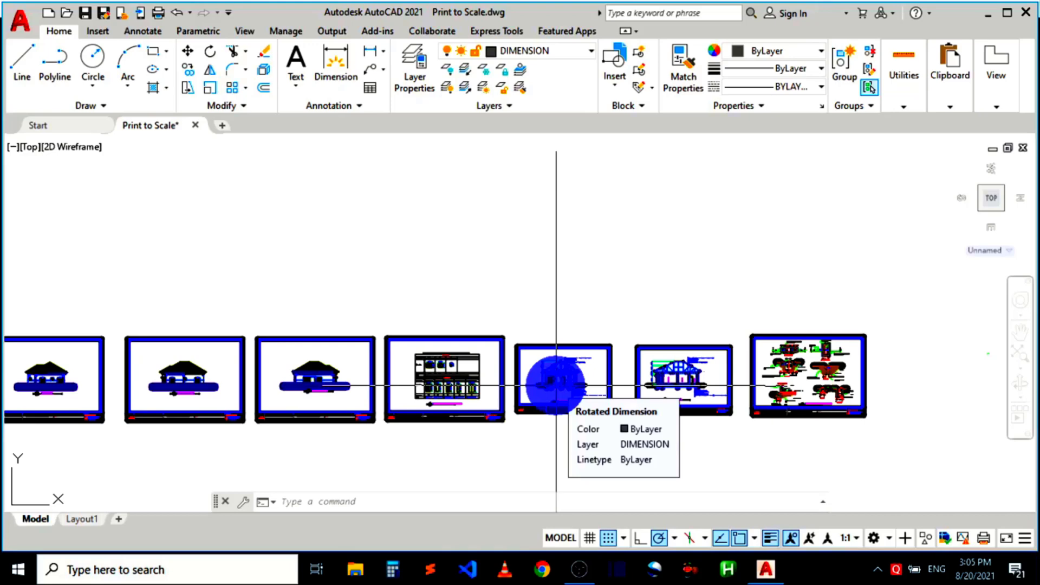
scroll(556, 385, "down", 5)
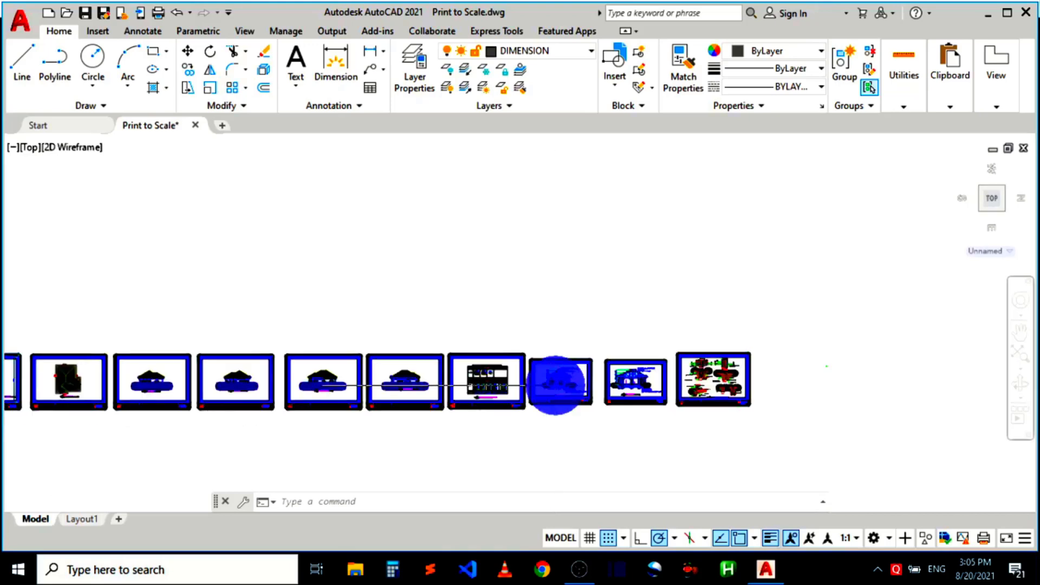
scroll(297, 401, "up", 1)
scroll(233, 379, "up", 6)
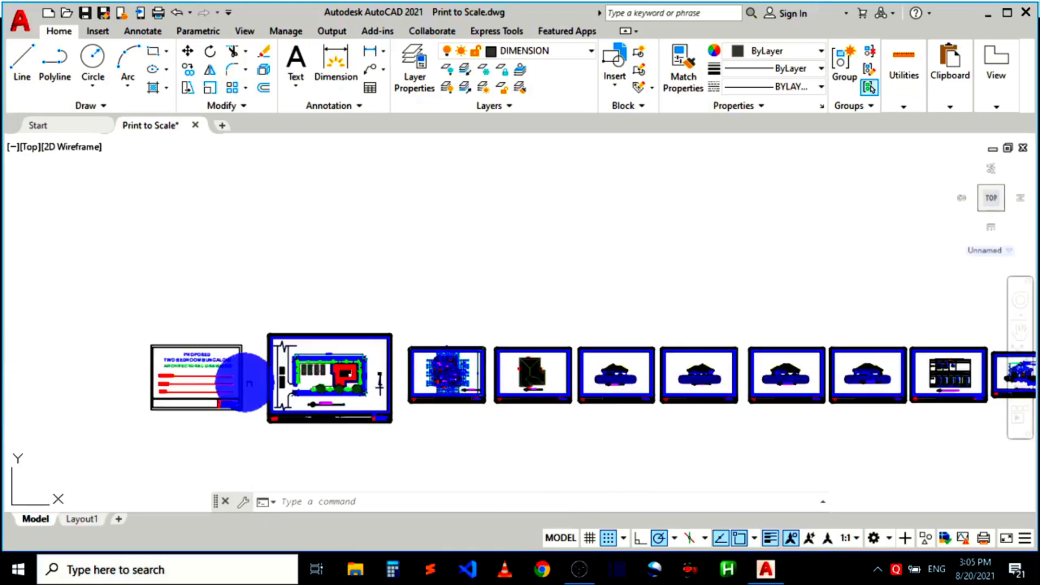
scroll(443, 385, "down", 4)
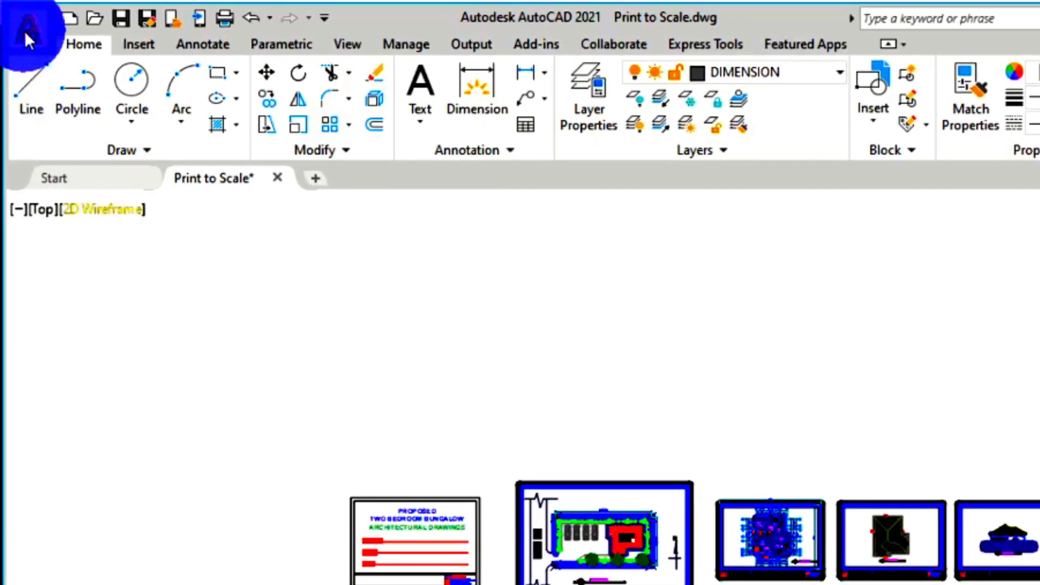
- Start a plot of the drawing and choose DWG To PDF.pc3 as the plotter
left_click(25, 31)
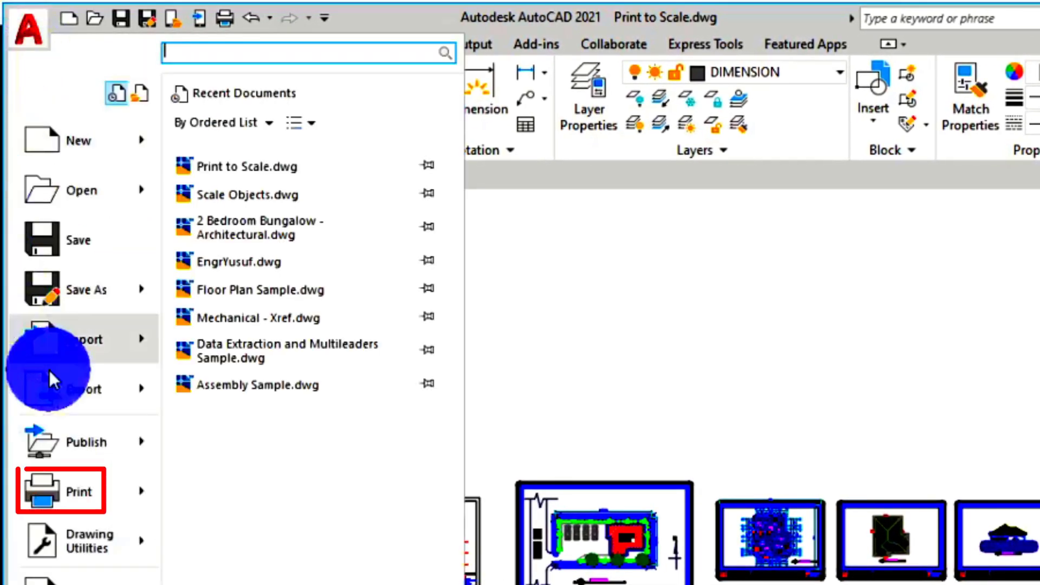
mouse_move(79, 498)
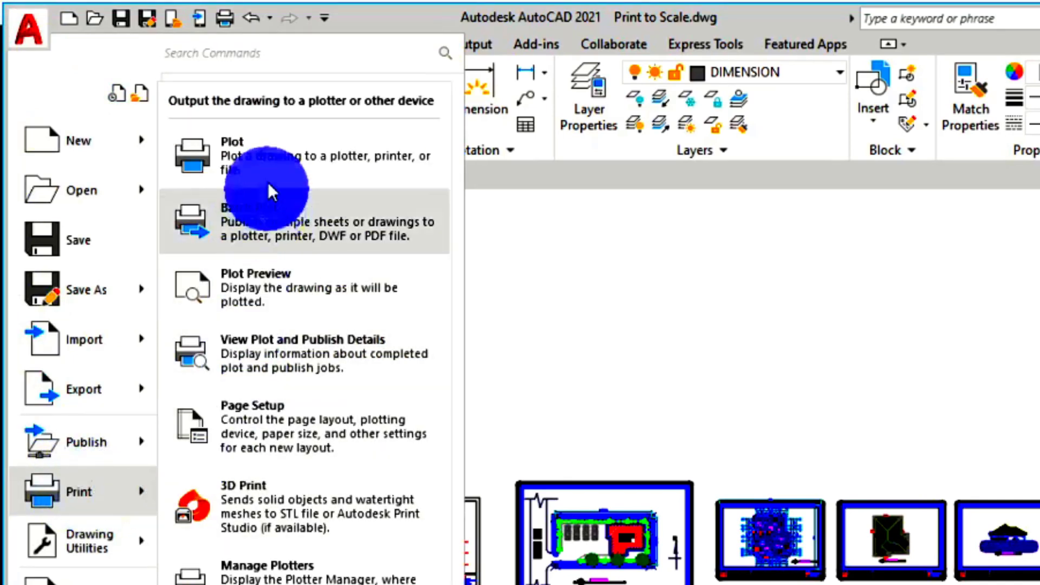
left_click(270, 158)
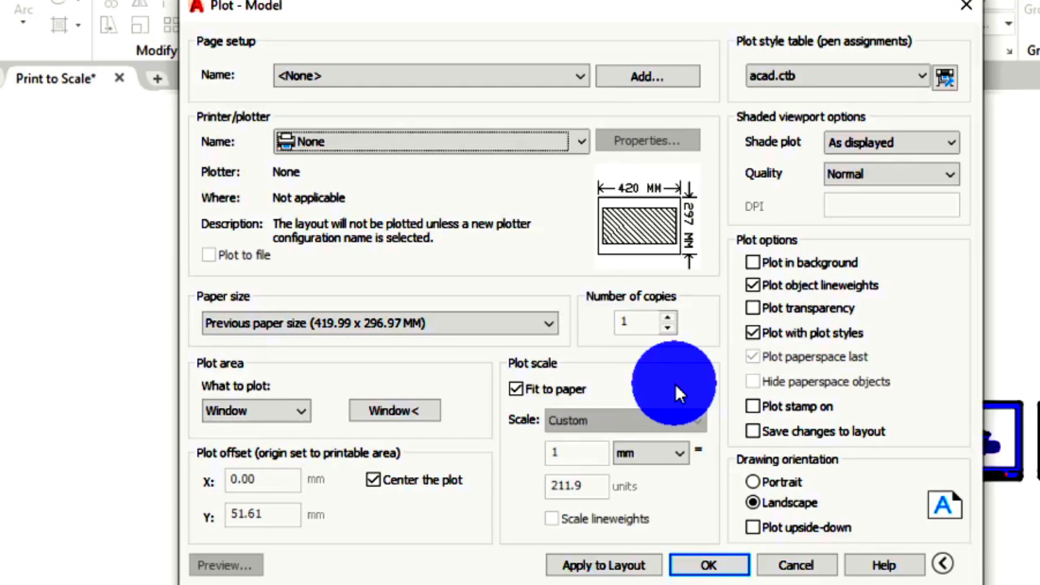
left_click(577, 155)
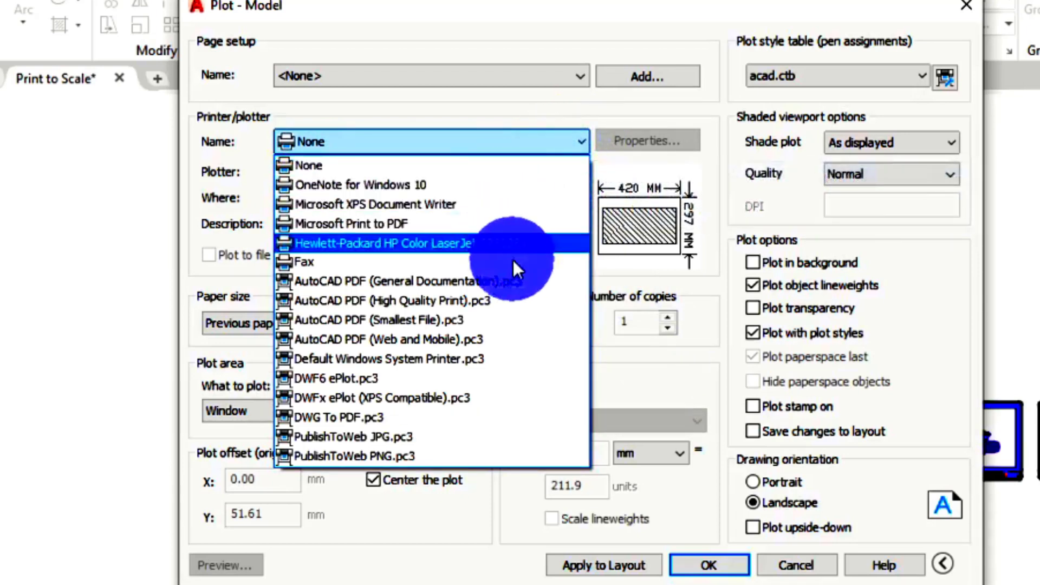
left_click(480, 420)
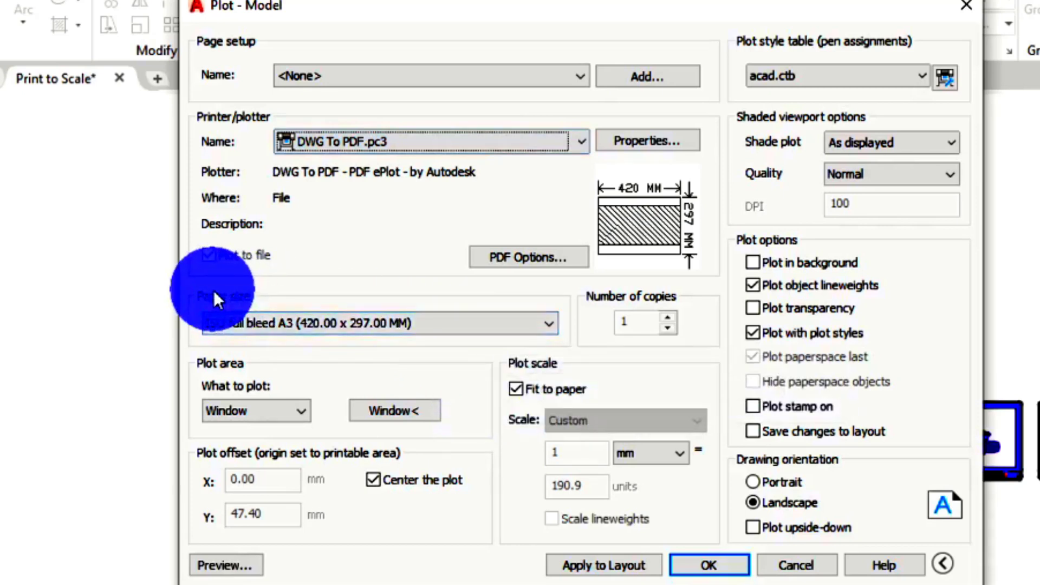
- Set the plot's paper size to ISO A3 (420.00 x 297.00 MM)
left_click(365, 324)
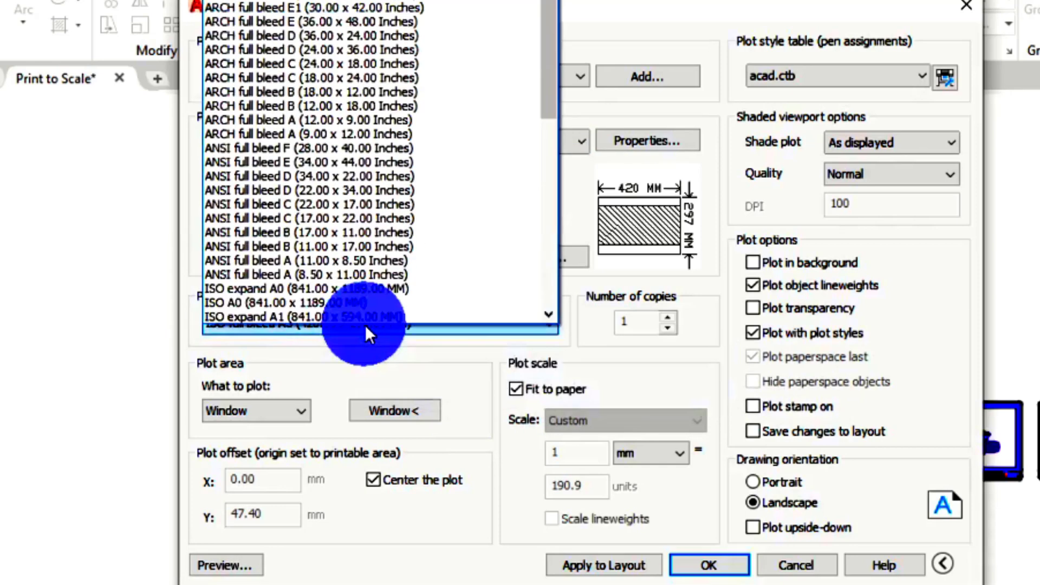
scroll(356, 77, "down", 10)
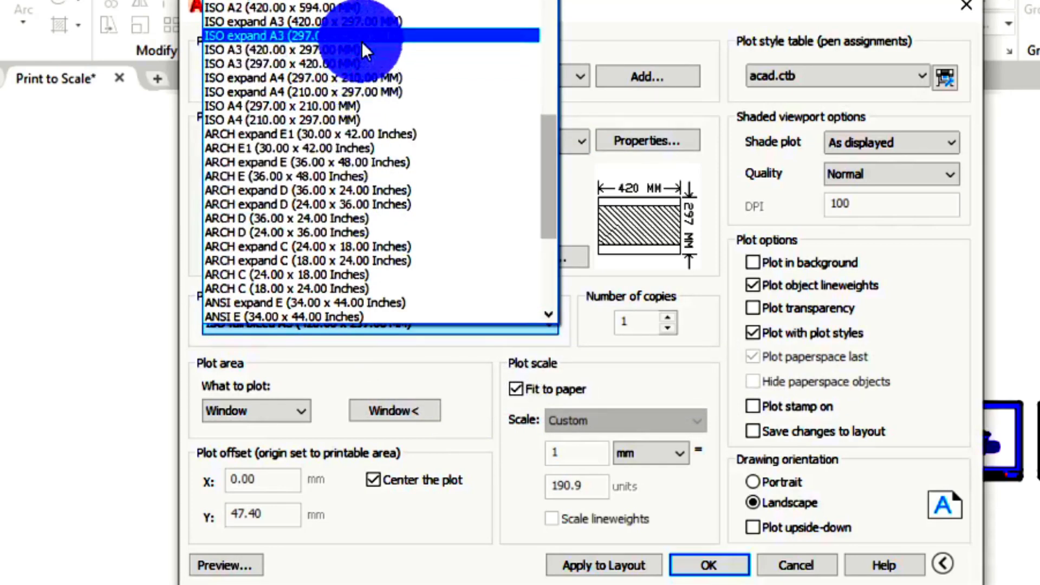
left_click(362, 52)
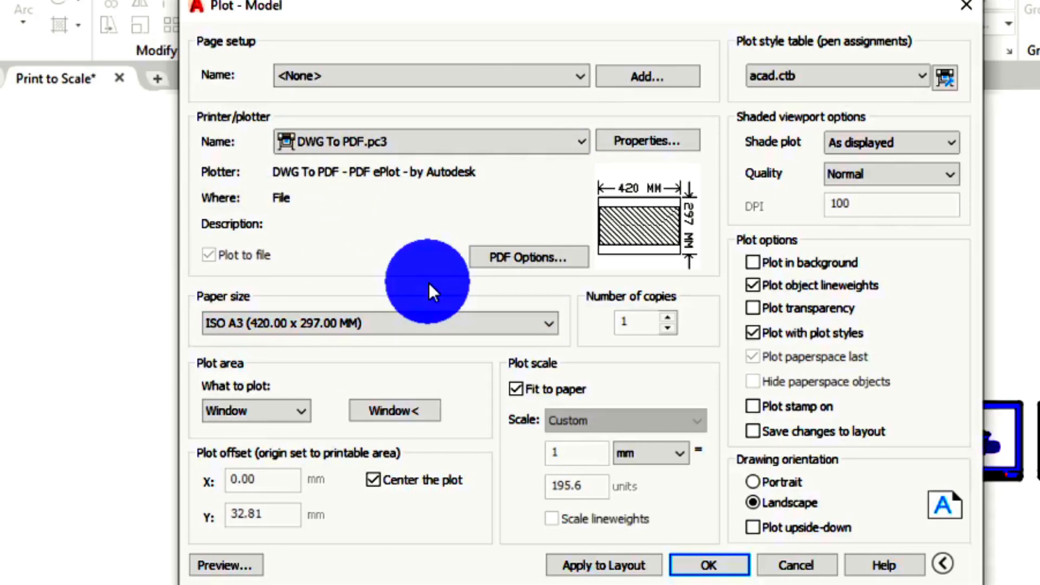
- Define the plot area as a window around the outer border of the cover sheet titled PROPOSED TWO BEDROOM BUNGALOW
left_click(387, 412)
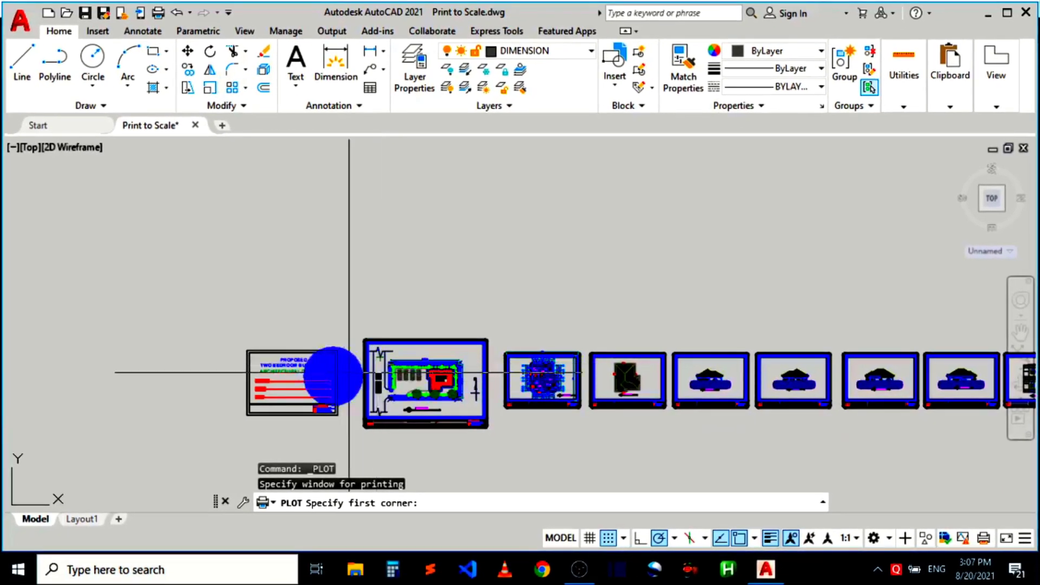
scroll(255, 360, "up", 2)
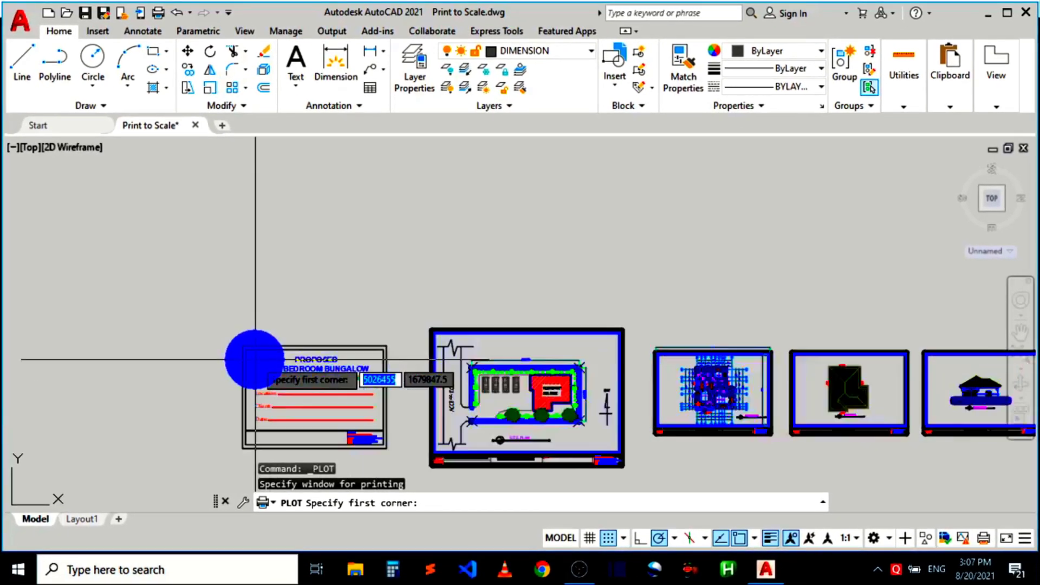
scroll(255, 360, "up", 3)
scroll(210, 296, "down", 1)
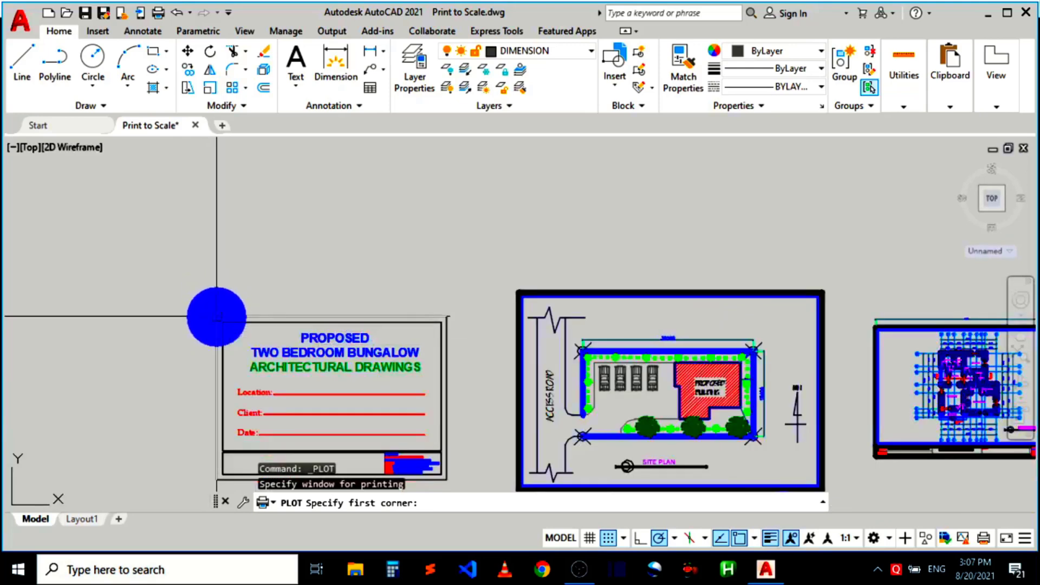
left_click(217, 317)
scroll(304, 314, "down", 2)
scroll(399, 412, "up", 4)
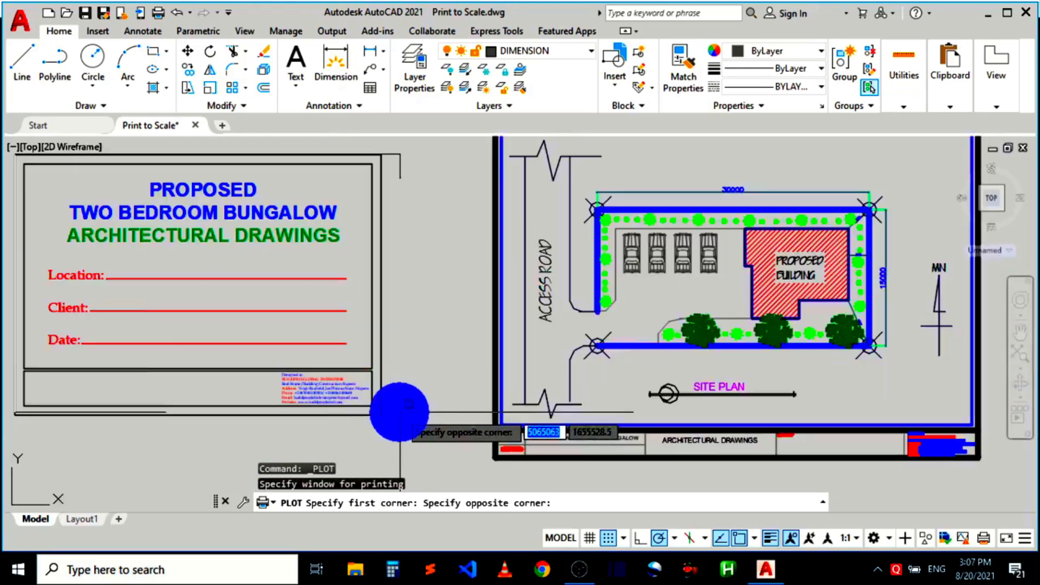
left_click(381, 413)
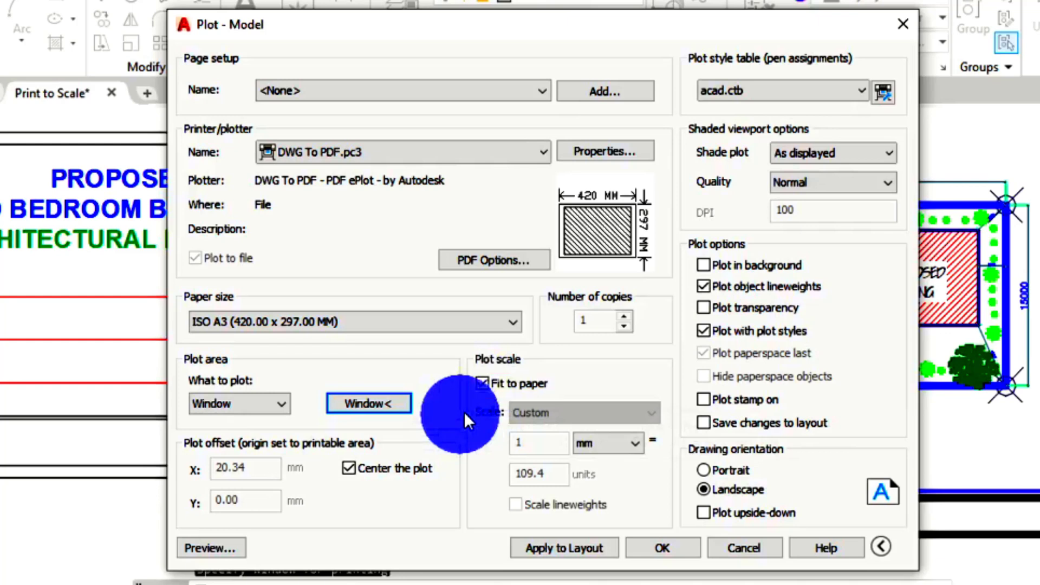
- Turn off Fit to paper and set a custom plot scale of 1 mm = 100 units
left_click(483, 382)
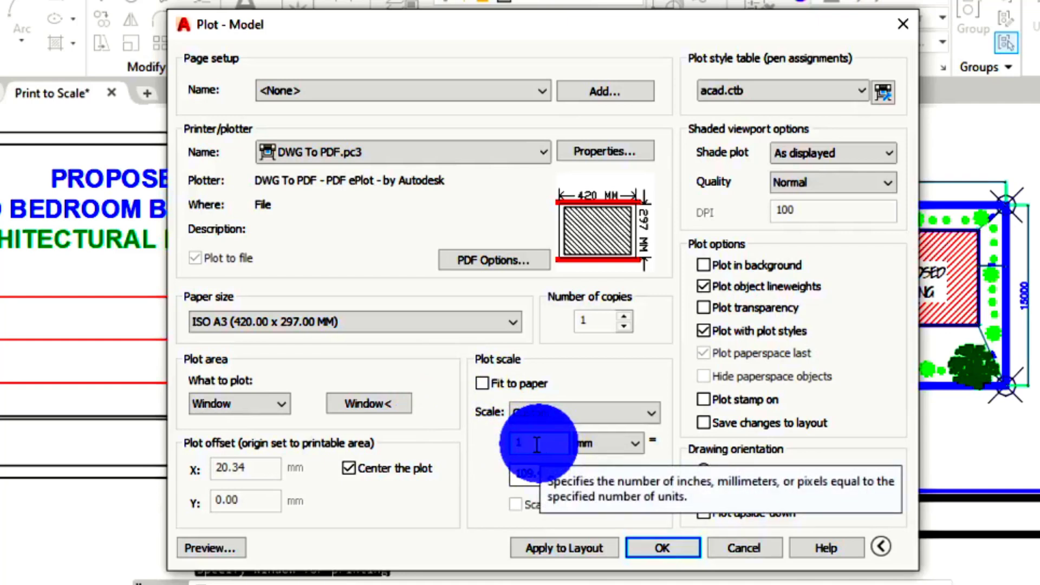
left_click_drag(525, 476, 557, 479)
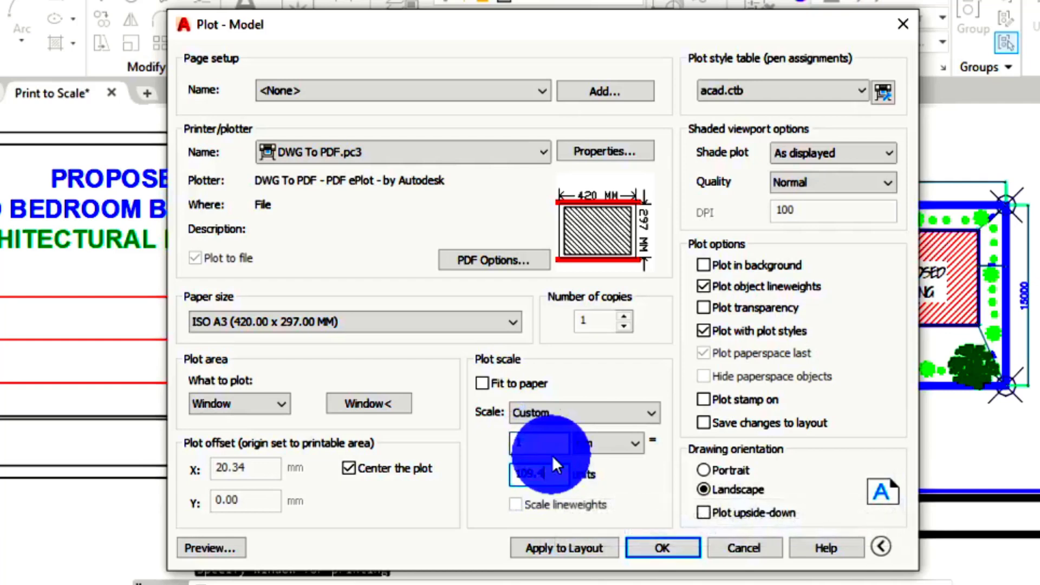
key("BackSpace")
key("BackSpace")
key("BackSpace")
key("BackSpace")
key("BackSpace")
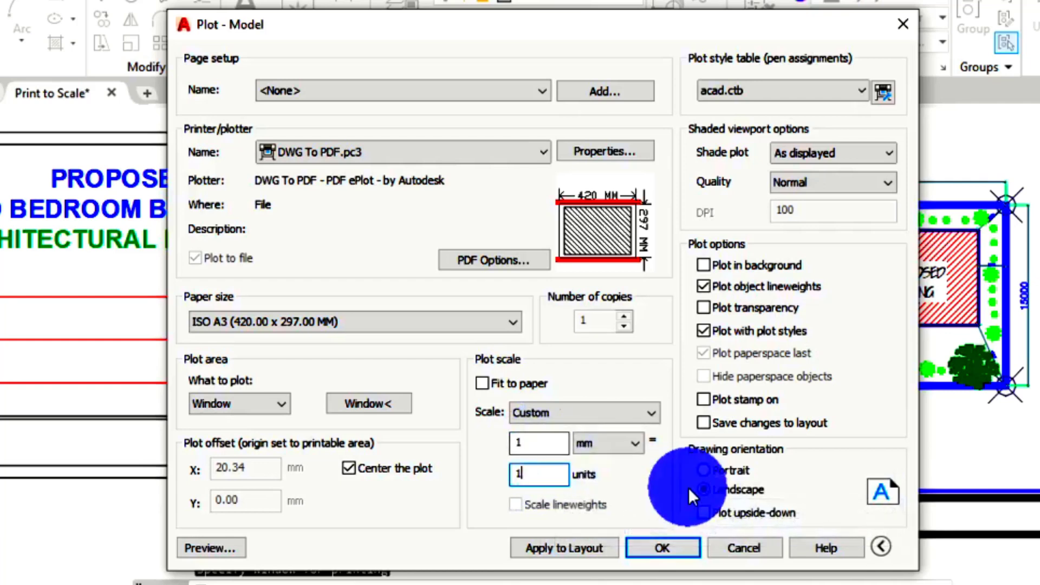
type("100")
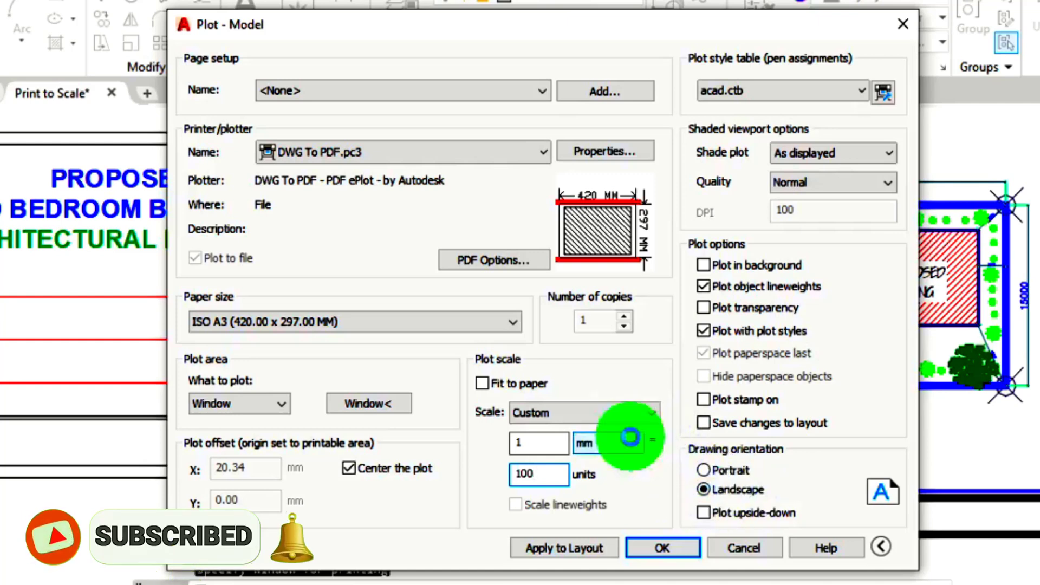
left_click(629, 440)
left_click(608, 475)
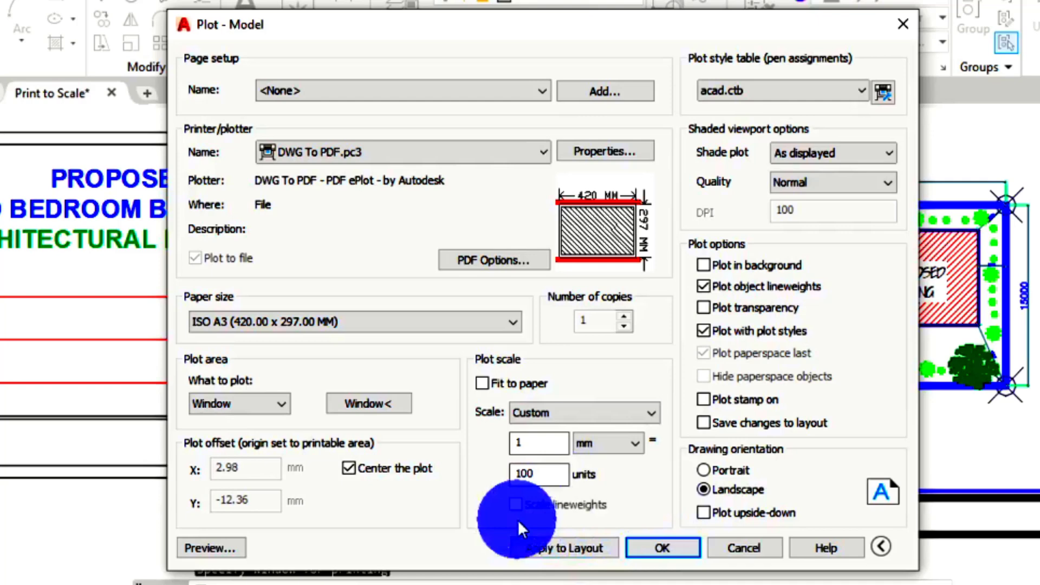
- Preview the cover sheet's plot to check how its border fits the paper, and return to the plot settings
left_click(211, 548)
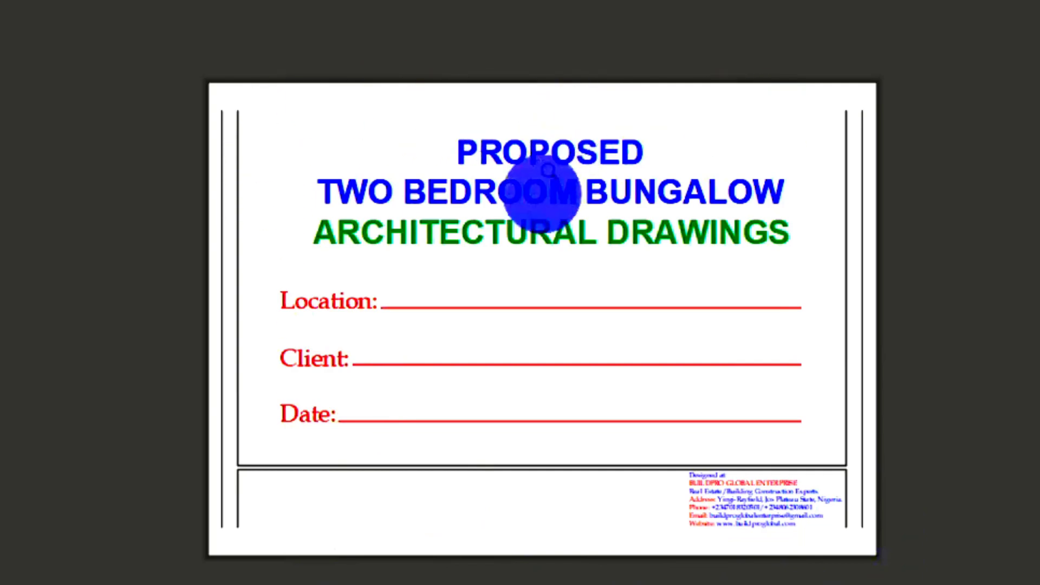
right_click(515, 339)
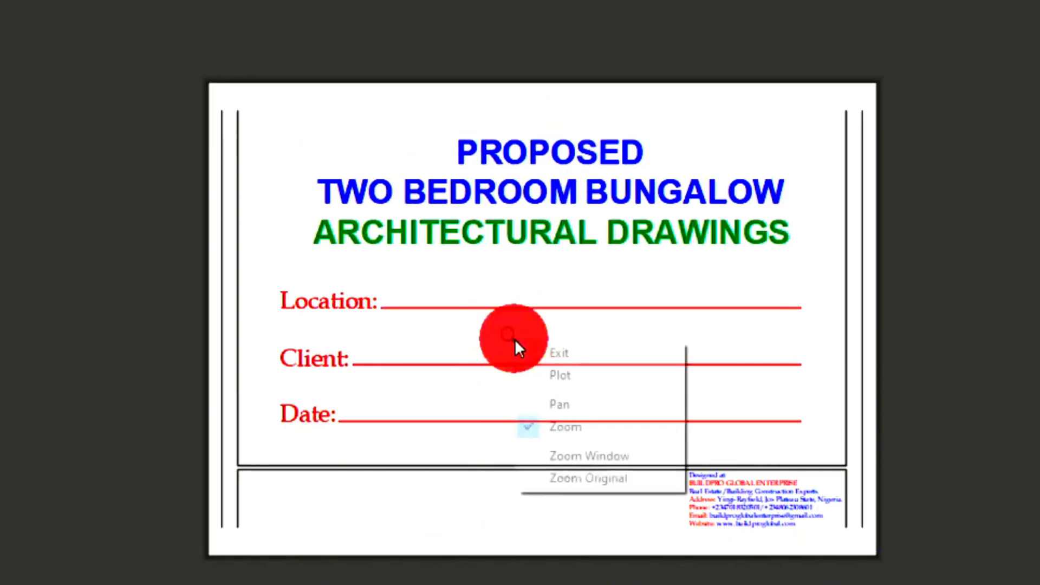
left_click(543, 358)
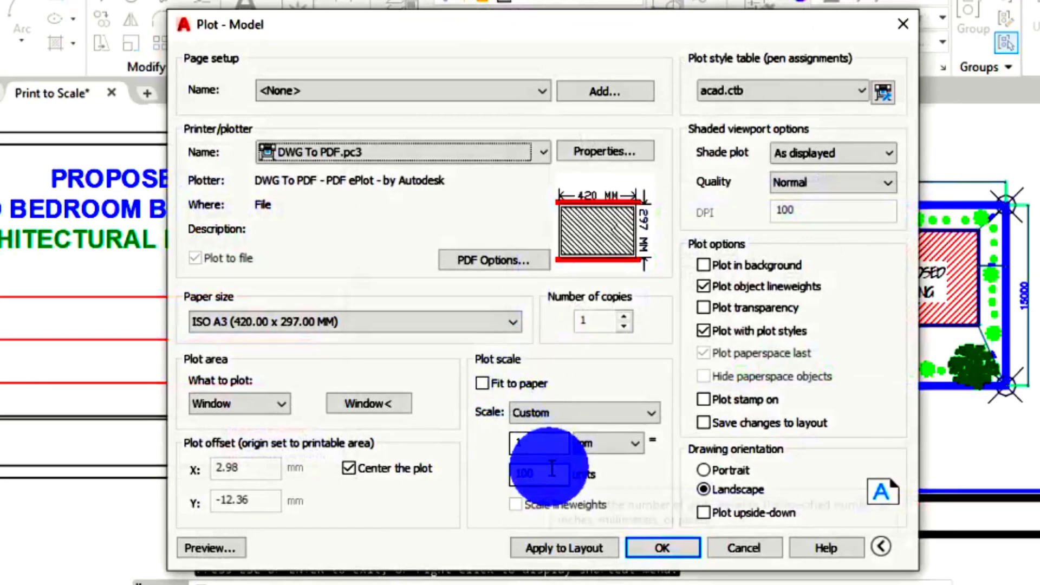
- Set the custom plot scale to 1 mm = 120 units and check the cover sheet in the plot preview
double_click(552, 470)
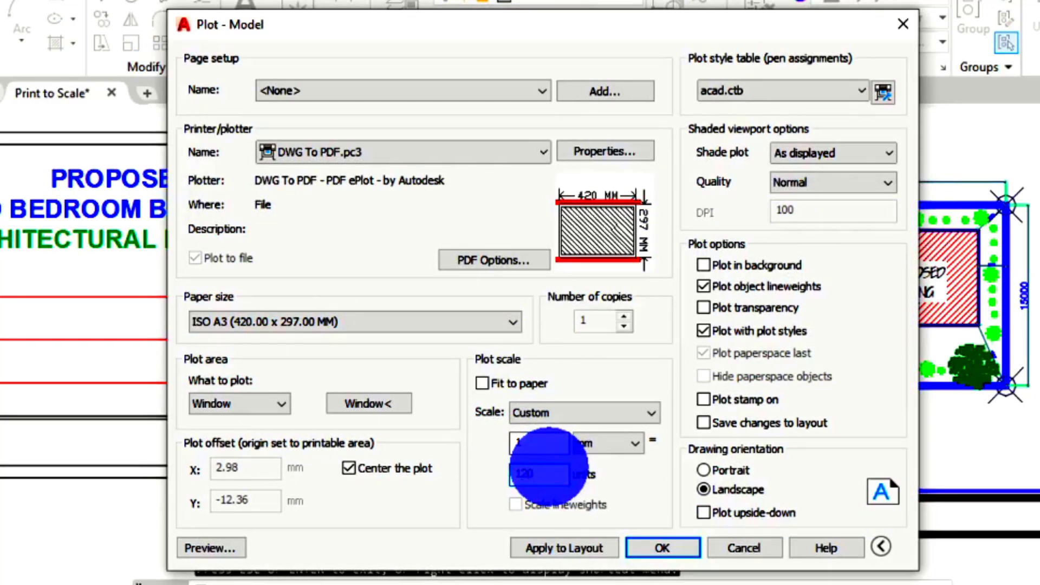
double_click(565, 441)
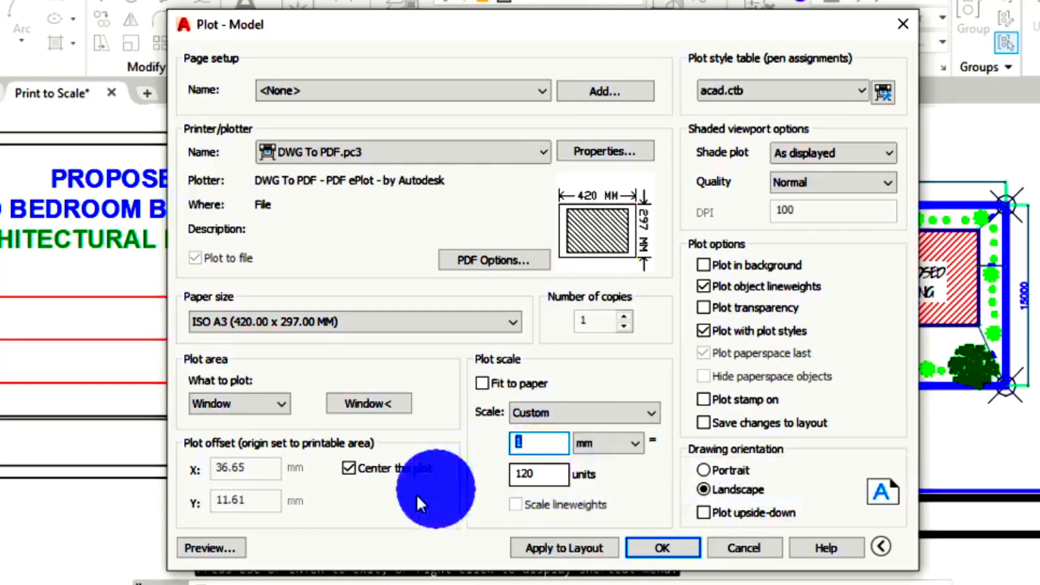
left_click(200, 551)
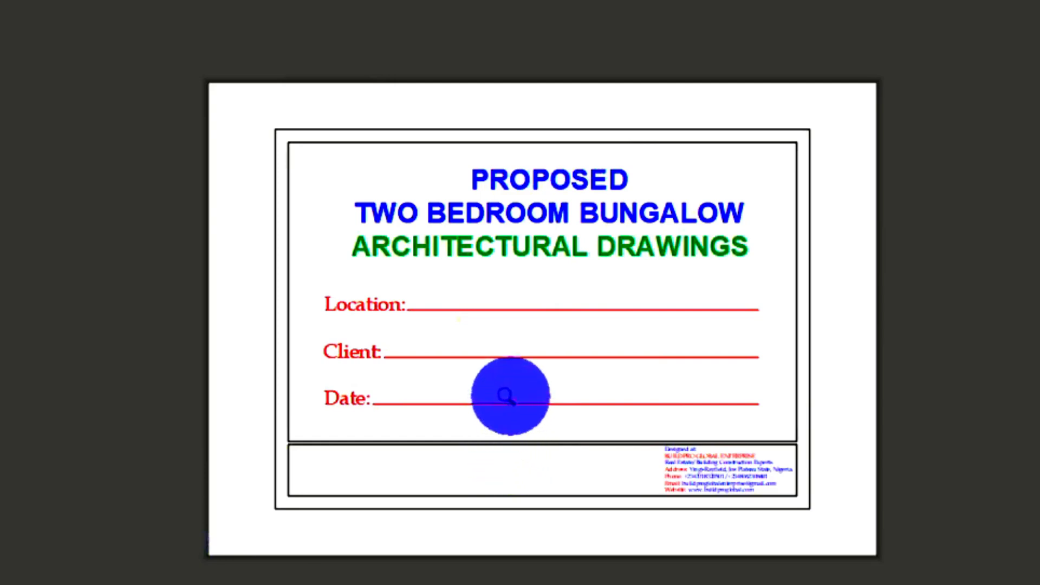
right_click(505, 383)
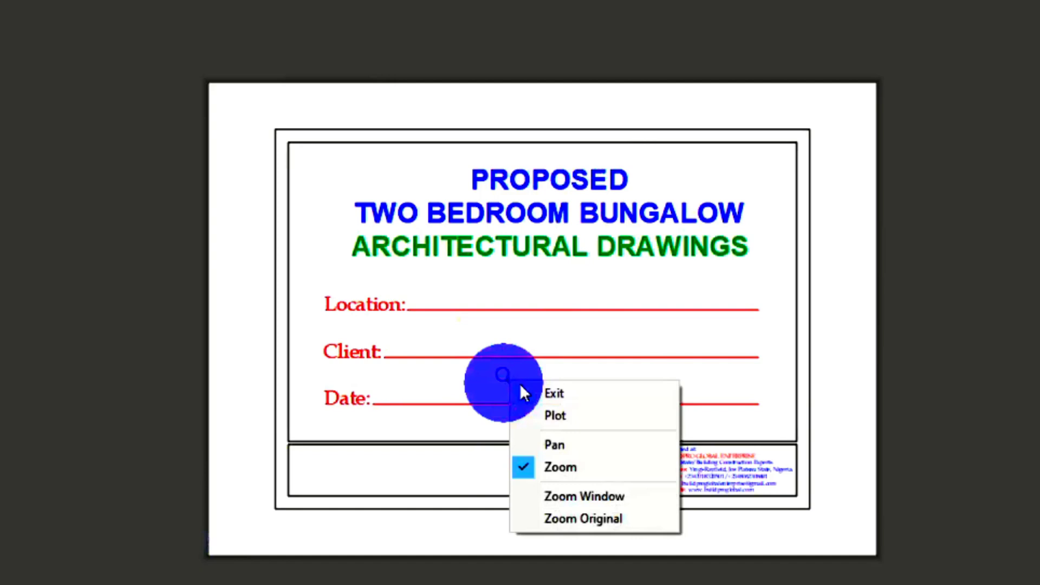
left_click(539, 393)
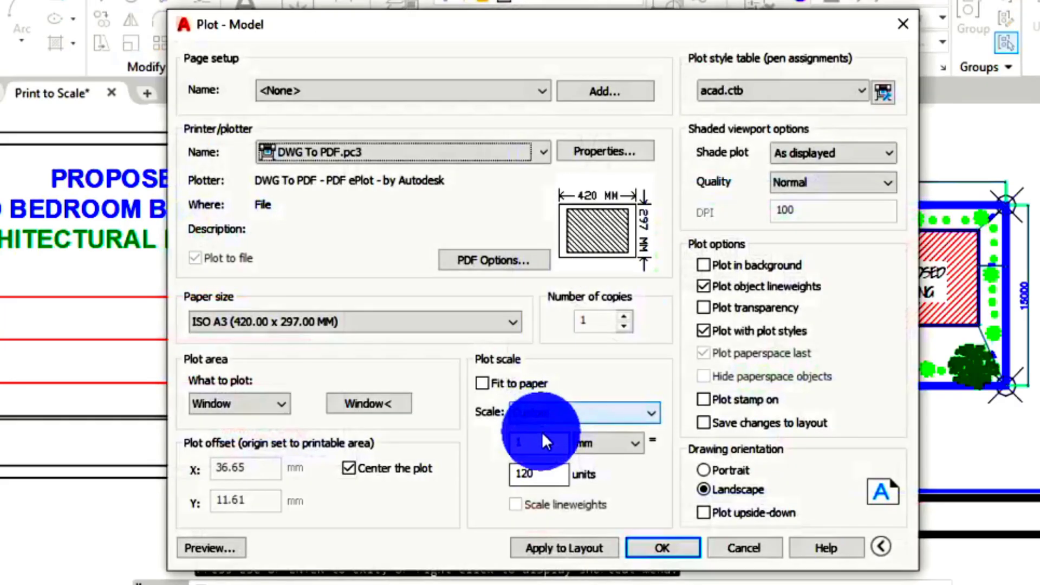
left_click(535, 471)
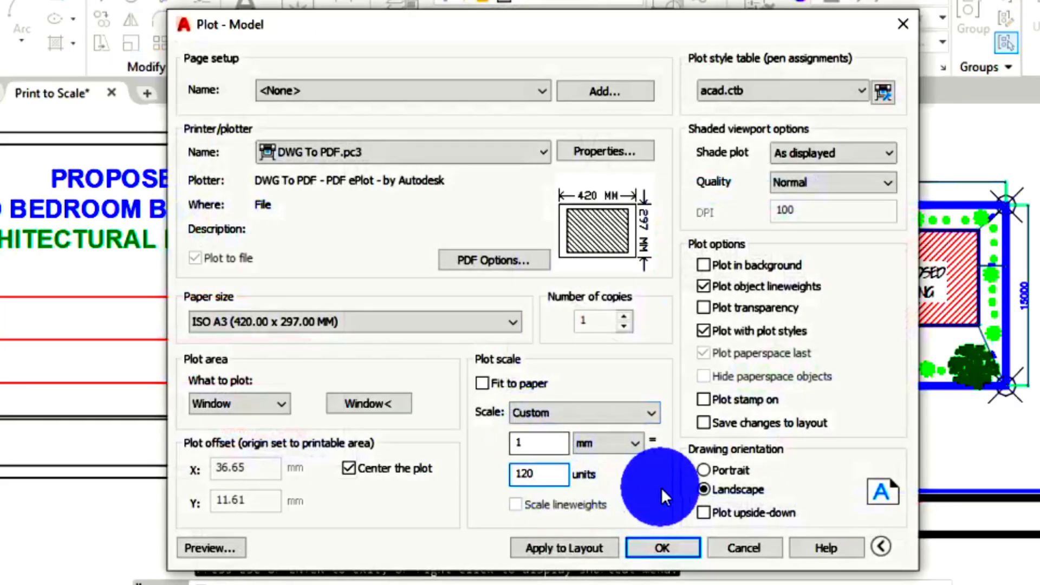
- Set the custom plot scale to 1 mm = 110 units and preview the cover sheet's plot
key("BackSpace")
key("BackSpace")
type("10")
left_click(536, 443)
left_click(219, 549)
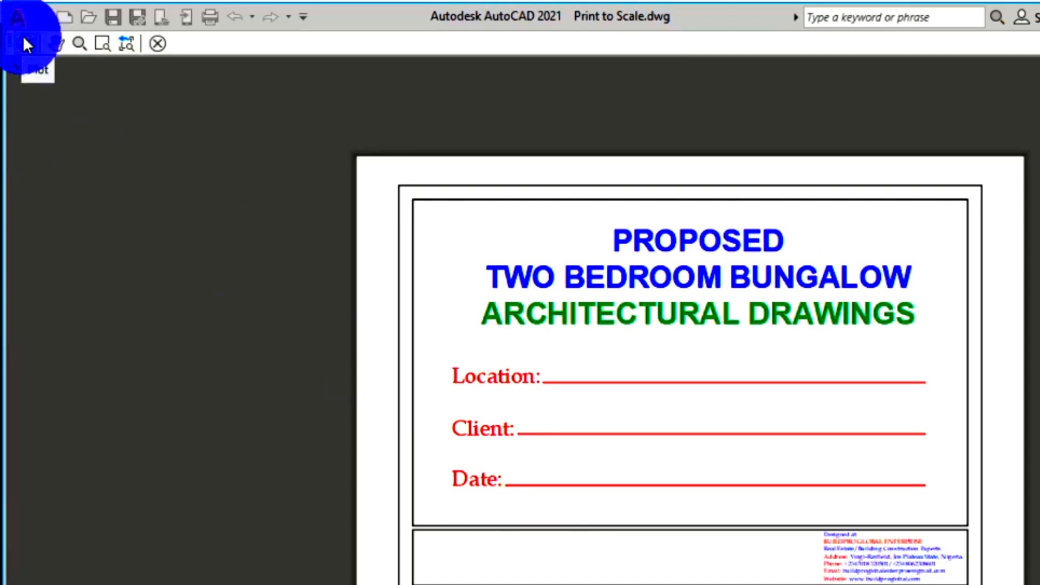
- Plot the previewed cover sheet and save it to the Desktop as a PDF named plot
right_click(459, 327)
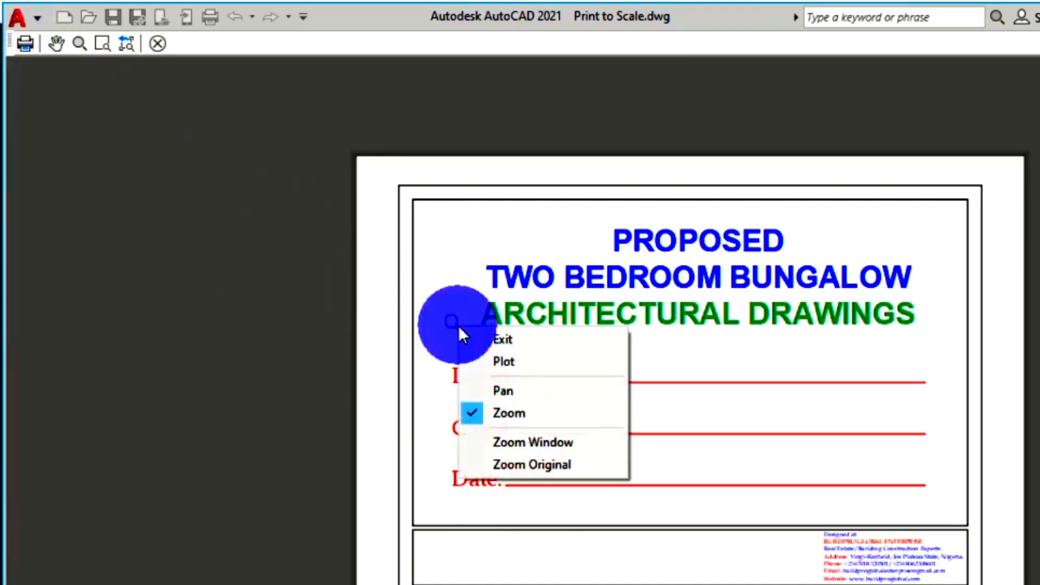
left_click(480, 362)
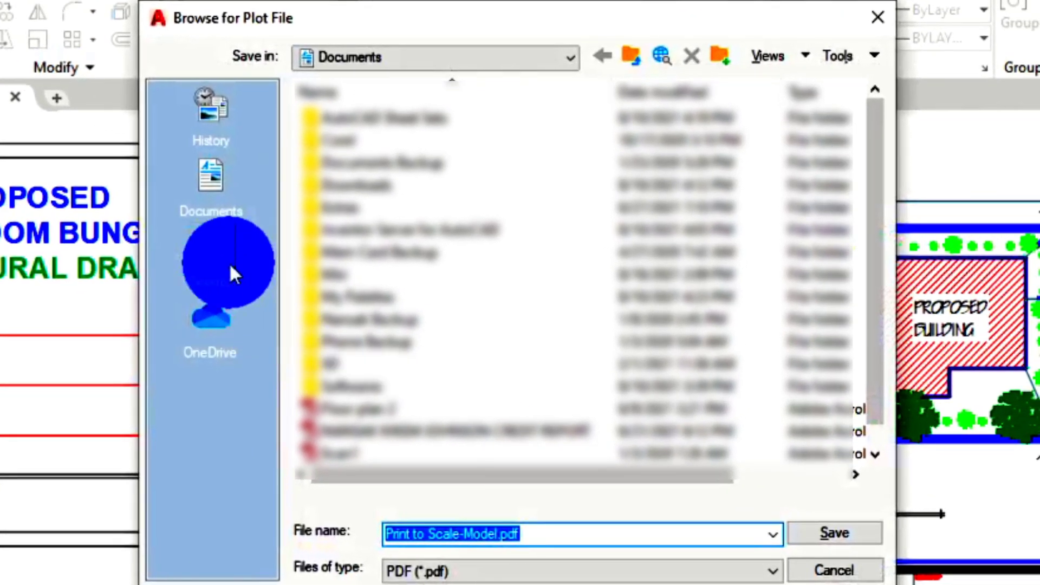
left_click(229, 263)
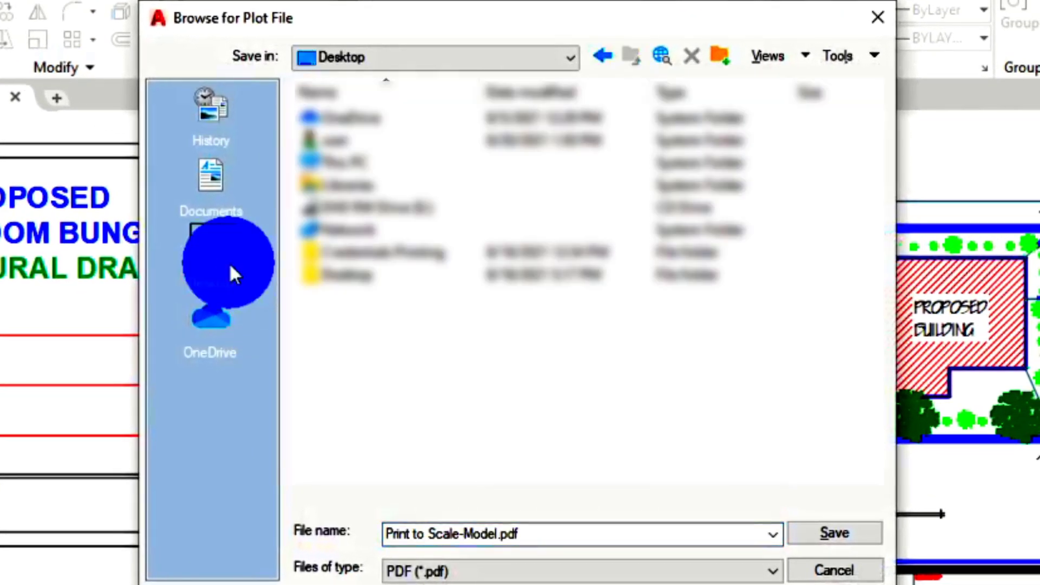
double_click(571, 534)
type("a")
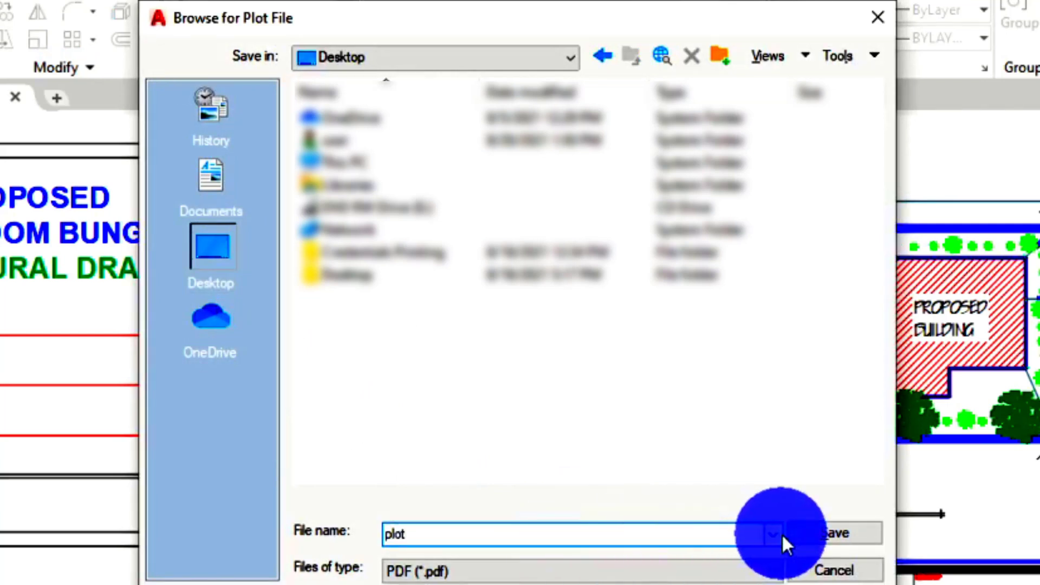
left_click(821, 536)
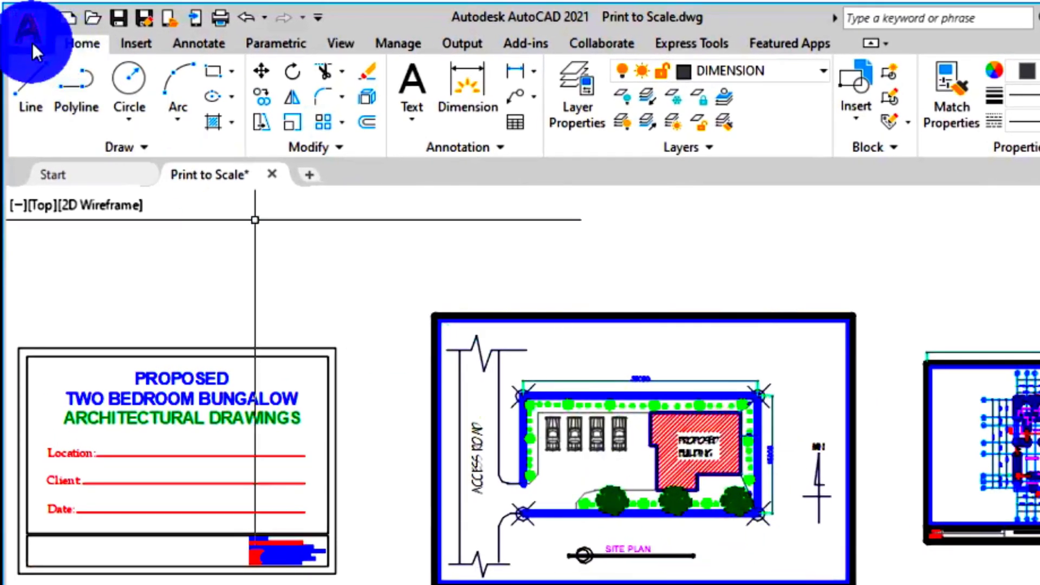
- Start another plot of the model and reuse the page setup of the previous plot
left_click(31, 42)
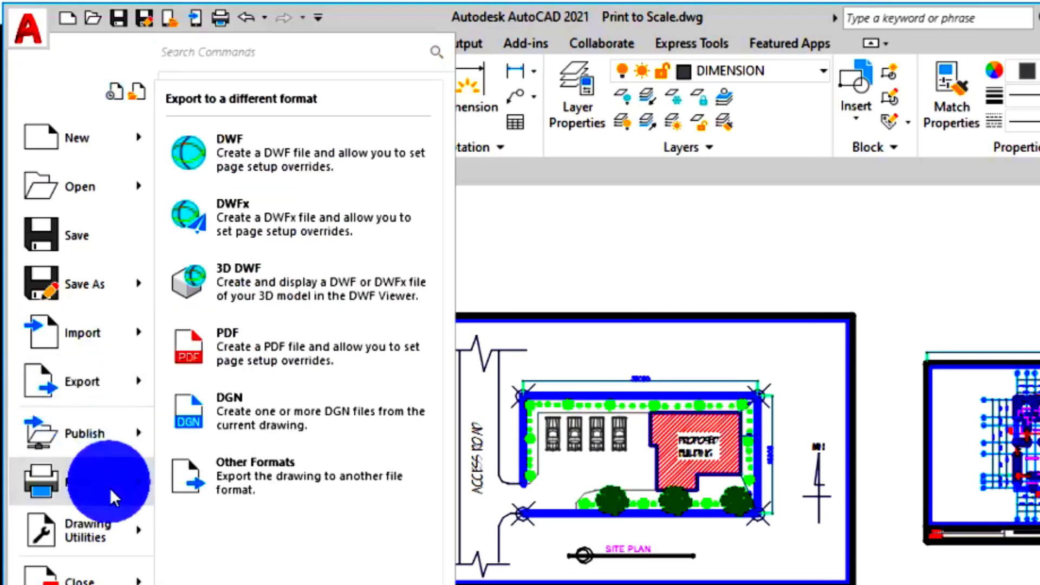
left_click(78, 477)
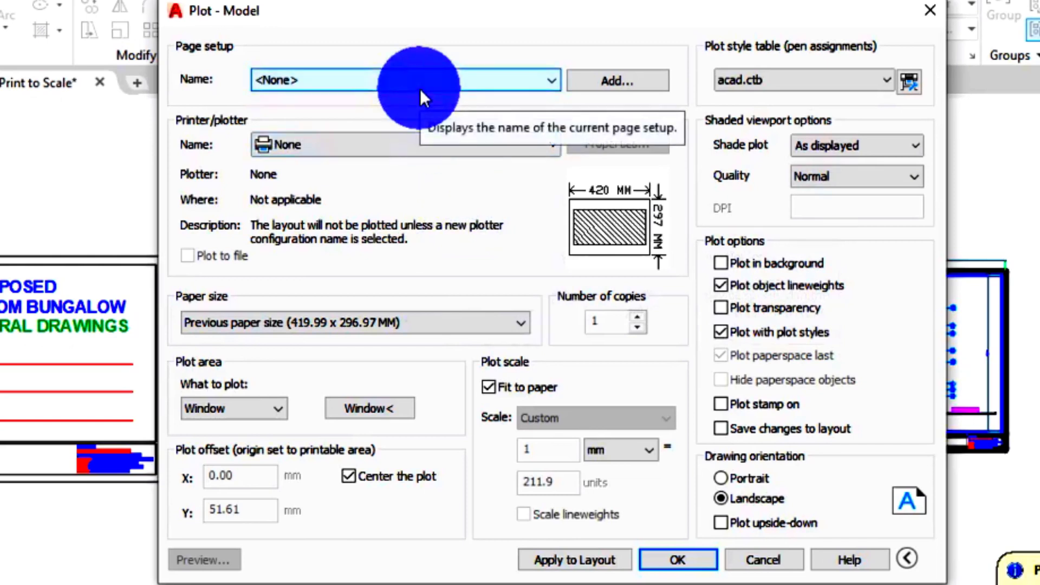
left_click(420, 89)
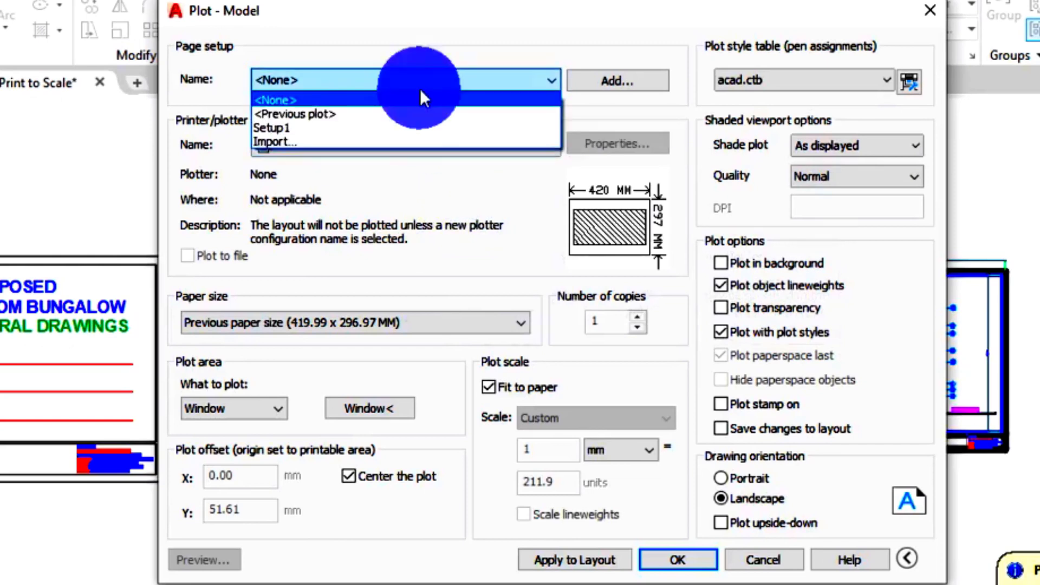
left_click(460, 112)
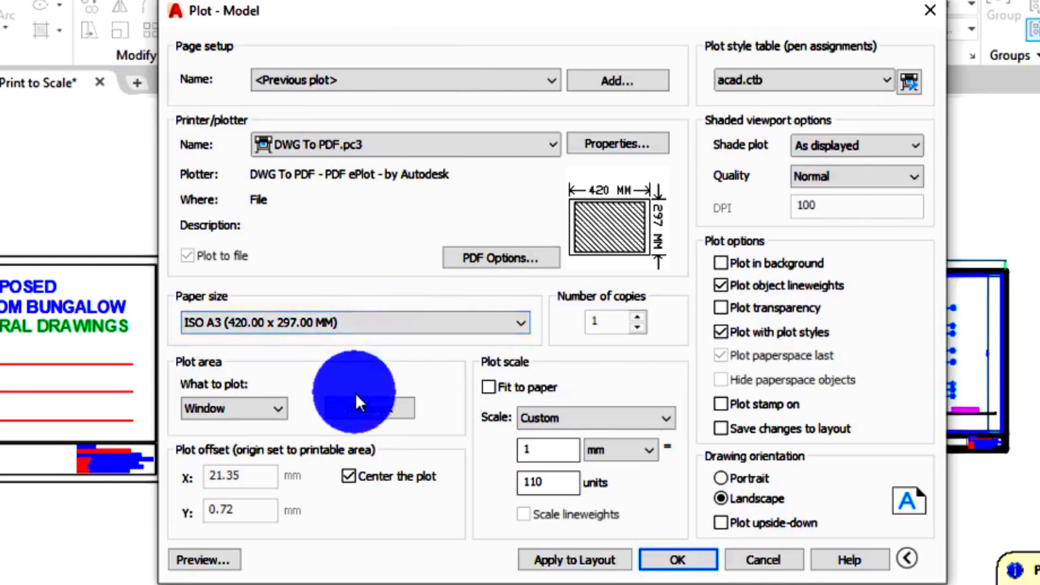
- Define the plot area as a window around the outer border of the site plan sheet
left_click(355, 411)
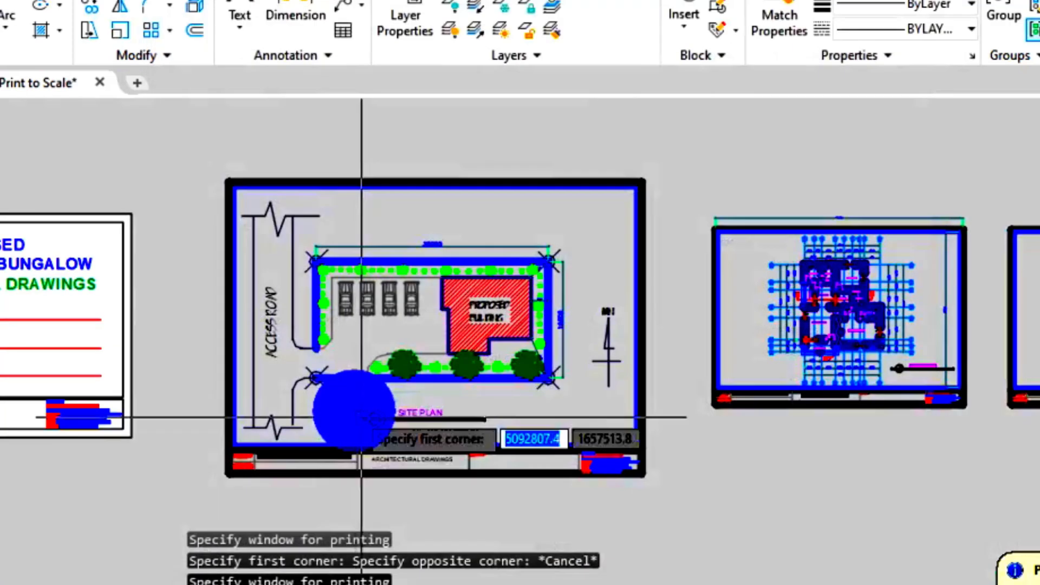
scroll(227, 175, "up", 5)
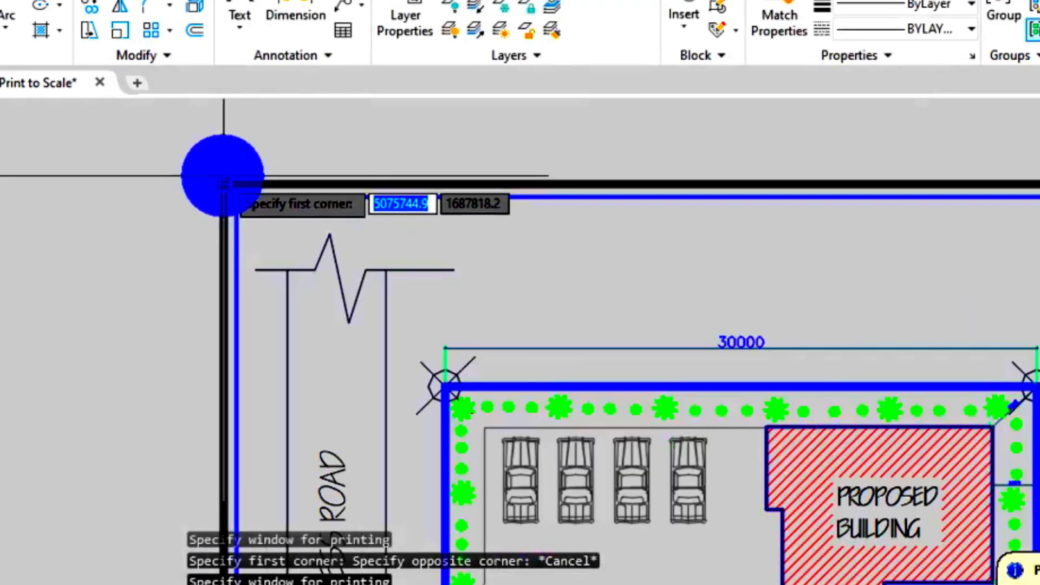
left_click(222, 185)
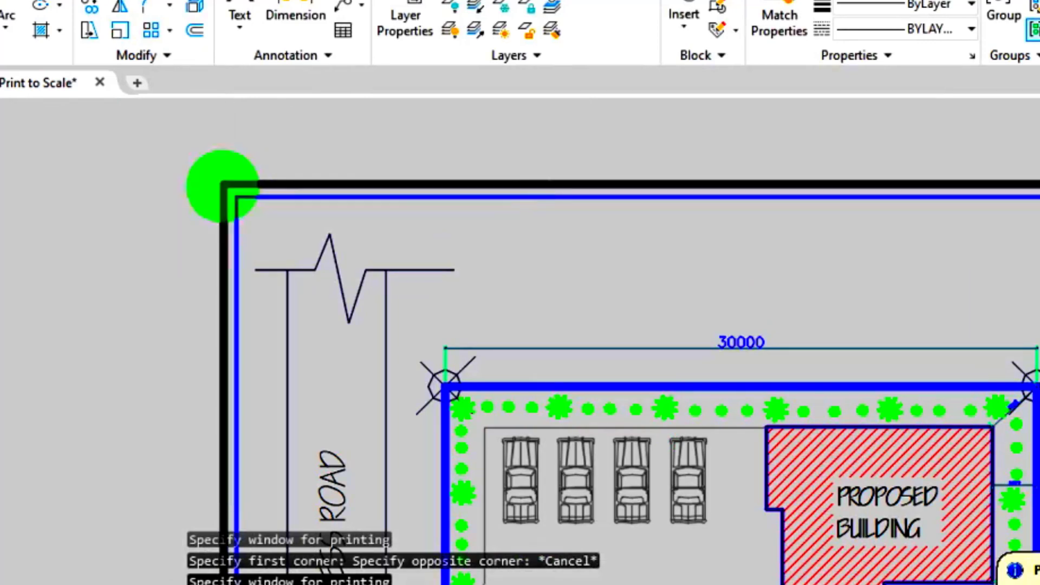
scroll(223, 179, "down", 6)
scroll(473, 352, "up", 5)
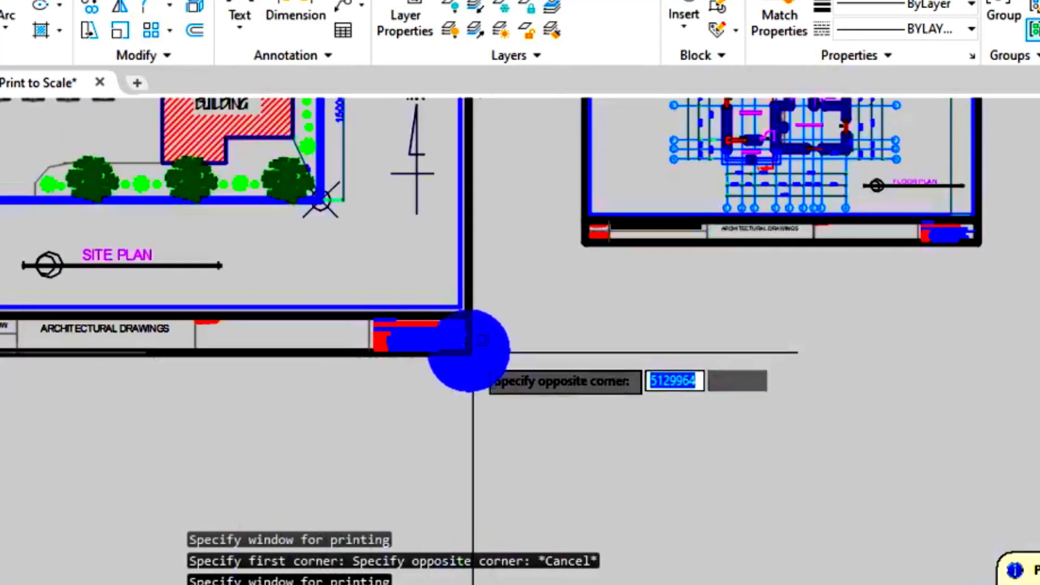
left_click(473, 353)
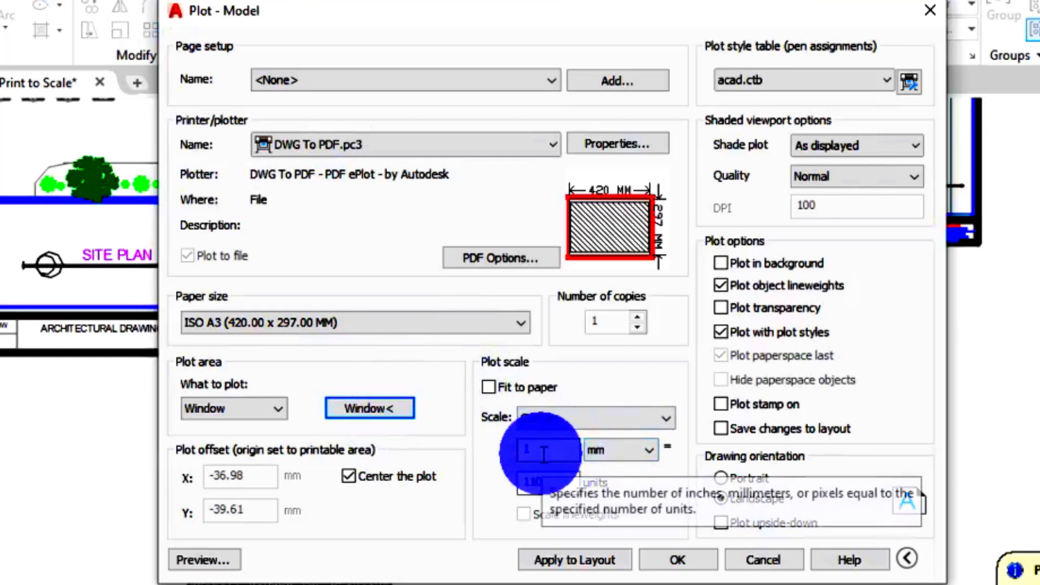
- Try a custom plot scale of 1 mm = 200 units for the site plan sheet
left_click(561, 478)
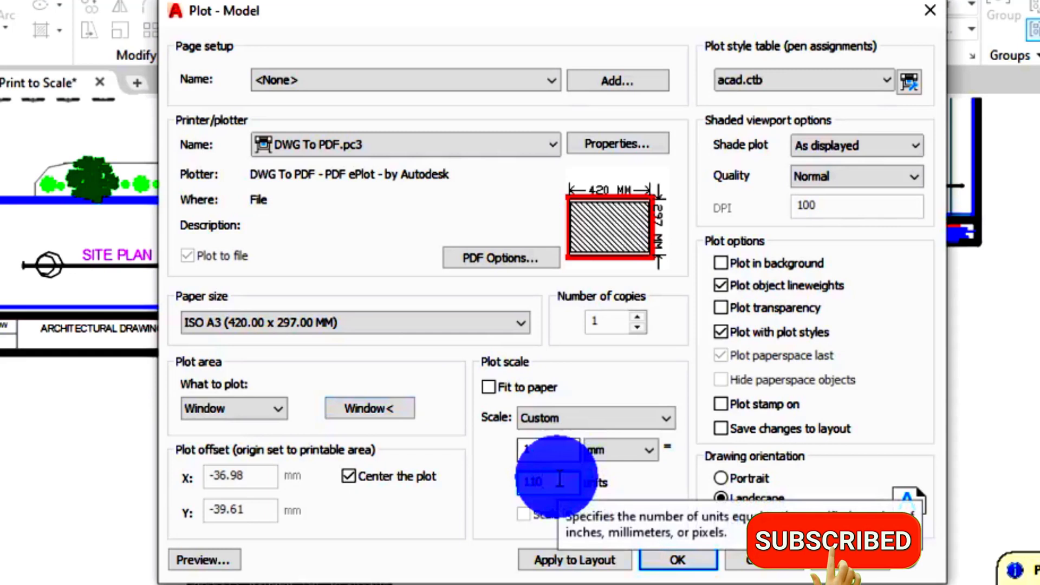
type("200")
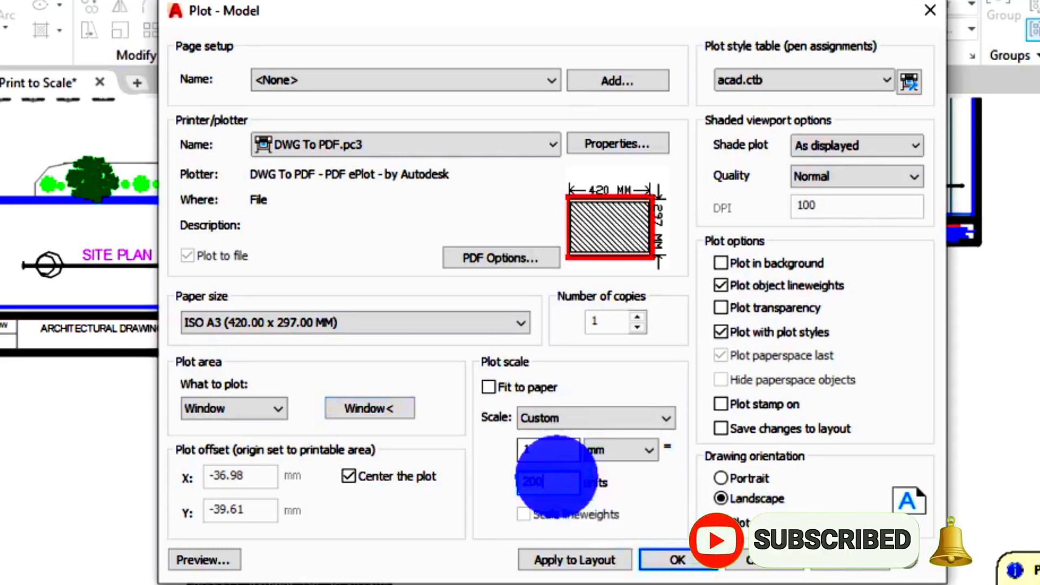
left_click(548, 449)
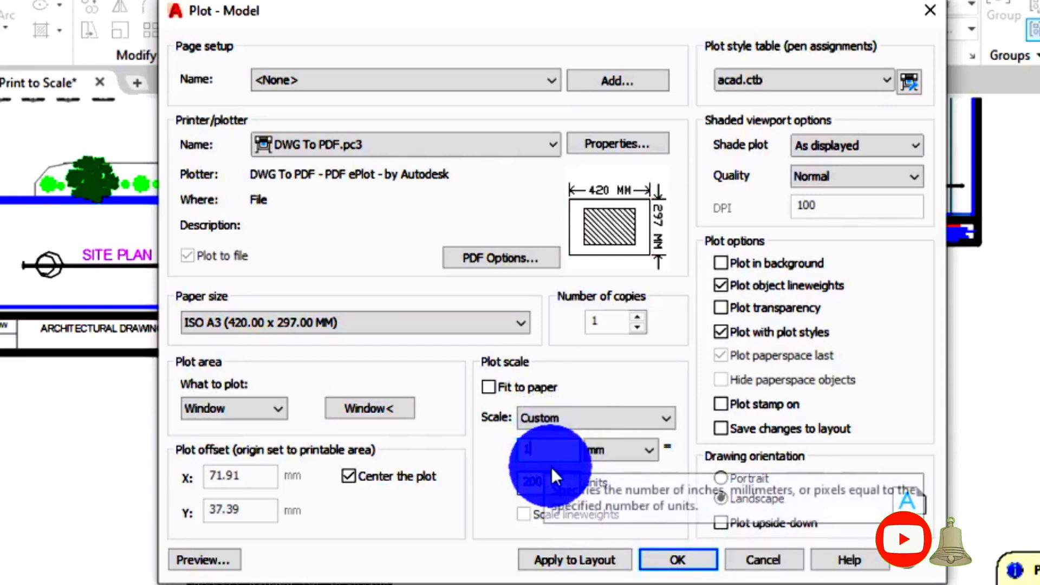
- Set the custom plot scale to 1 mm = 150 units and preview the site plan sheet's plot
left_click_drag(558, 481, 505, 492)
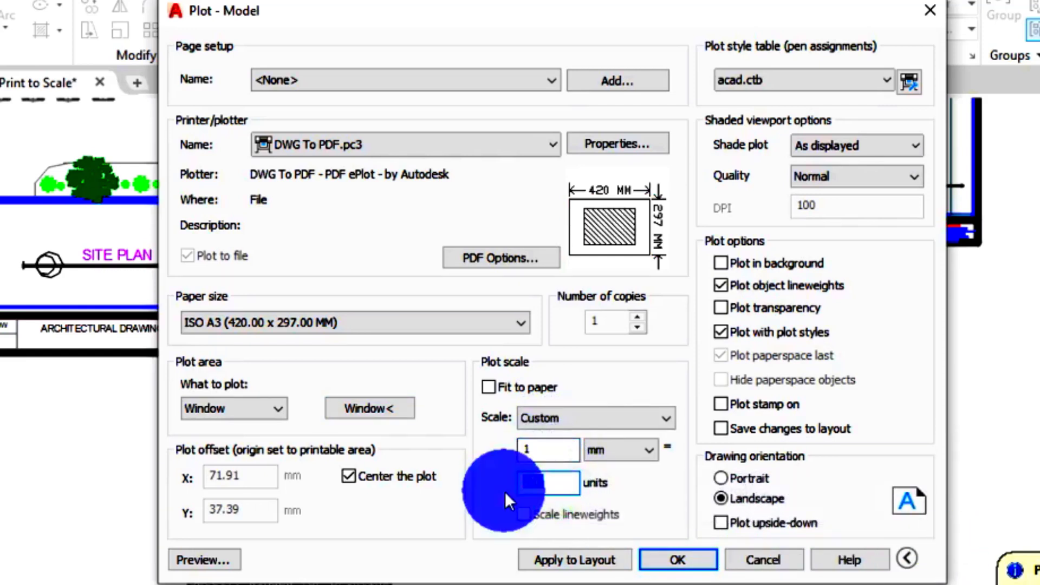
type("150")
left_click(546, 451)
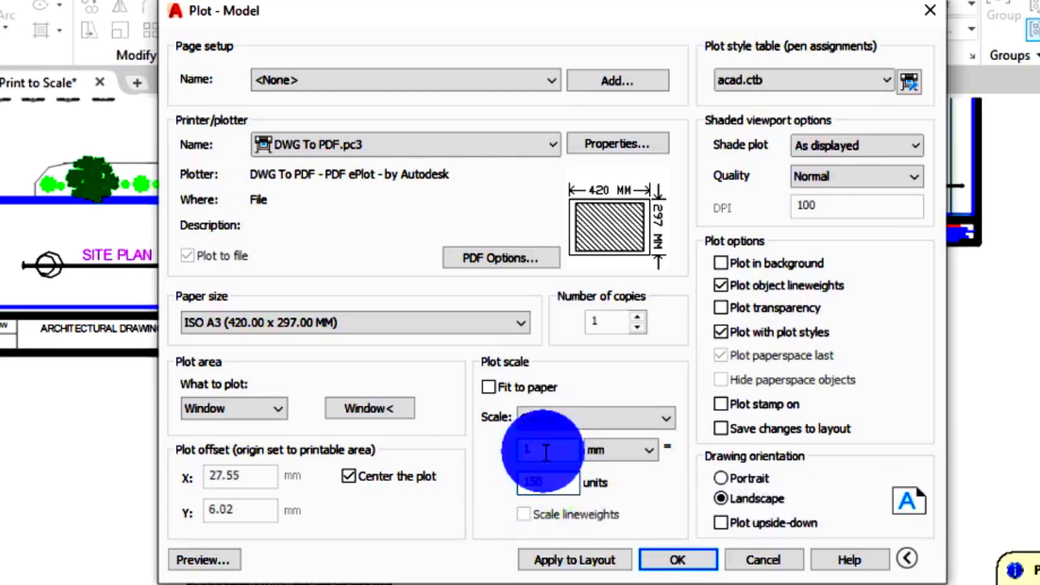
left_click(213, 569)
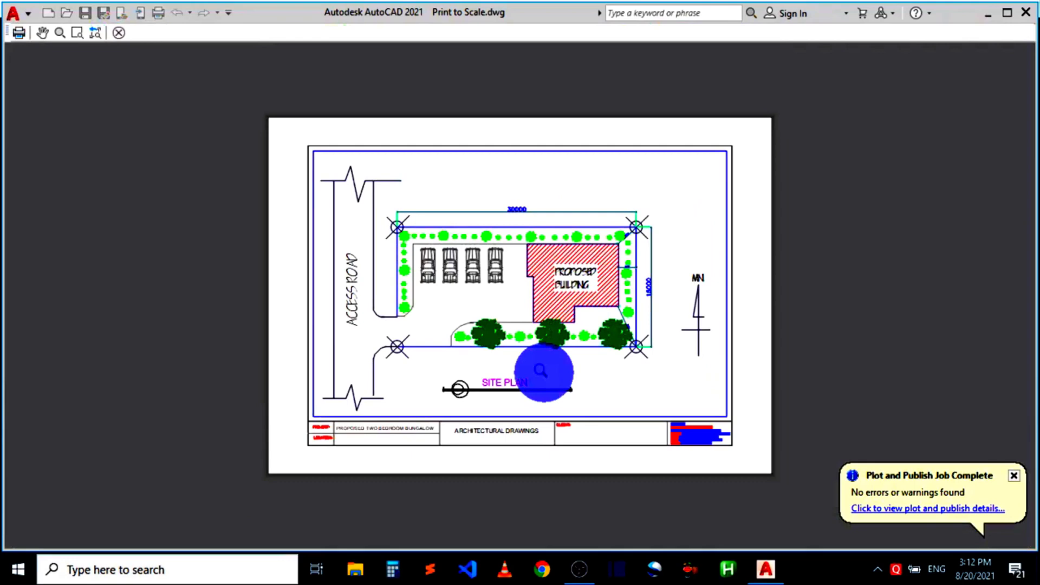
- Plot the previewed site plan sheet and save it to the Desktop as a PDF named plot2
left_click(19, 34)
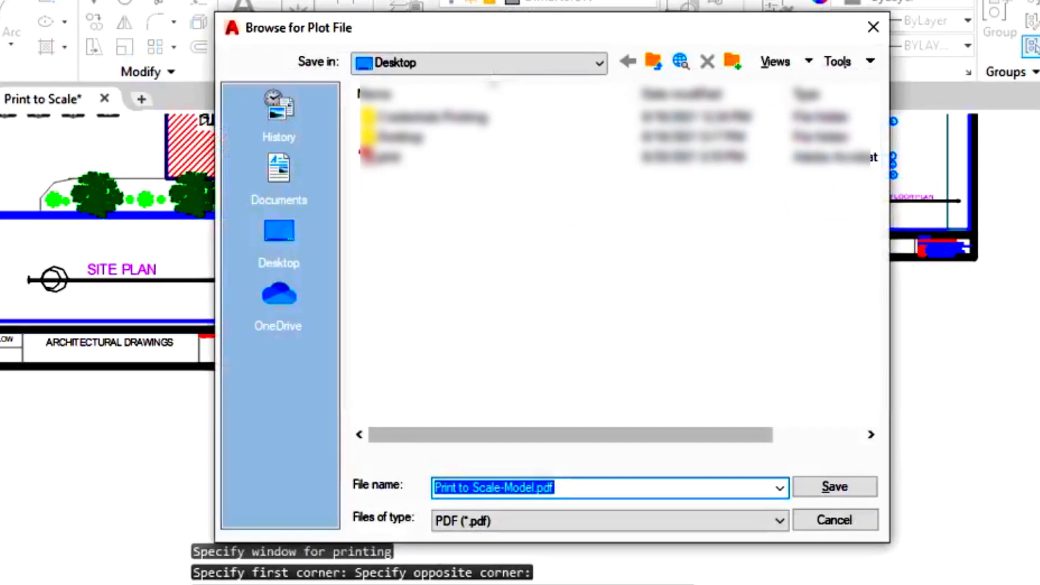
left_click(291, 236)
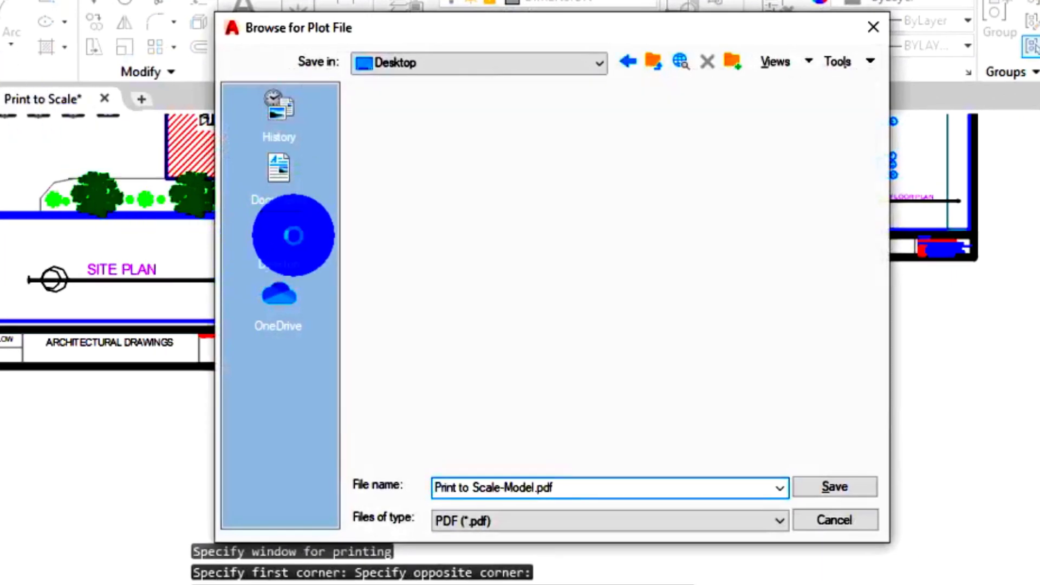
left_click(569, 483)
type("plot2")
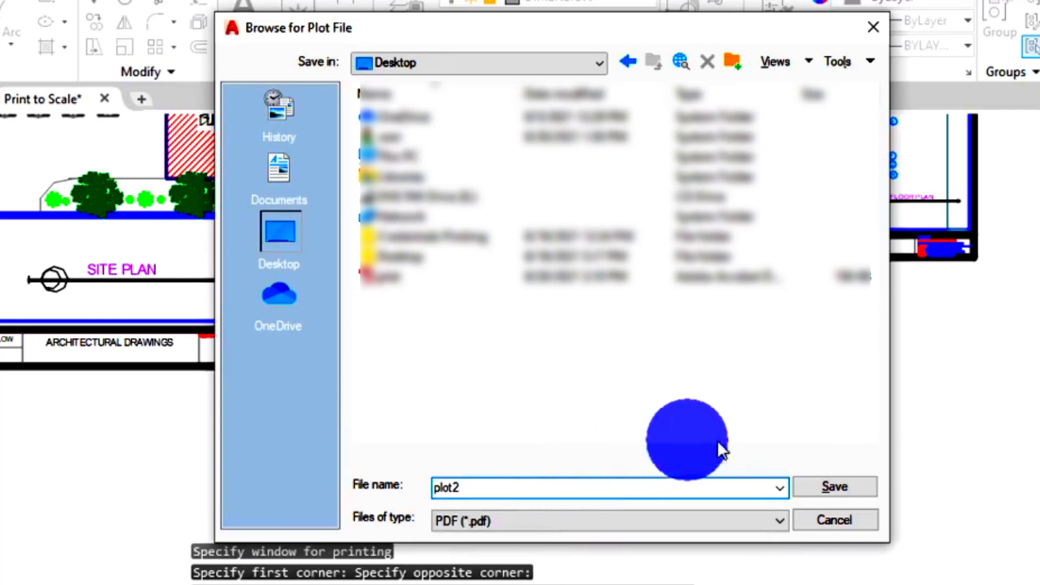
left_click(854, 482)
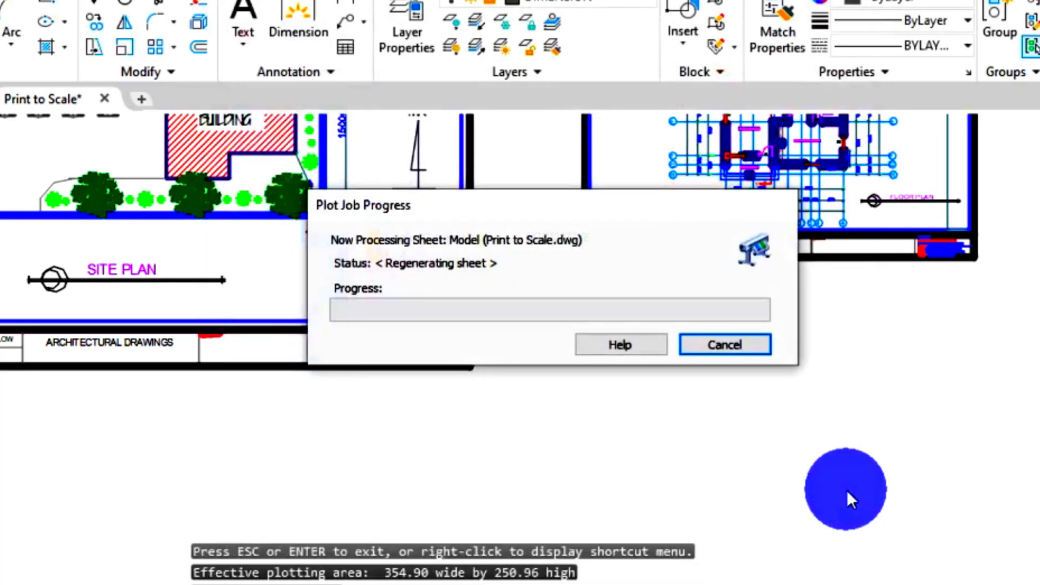